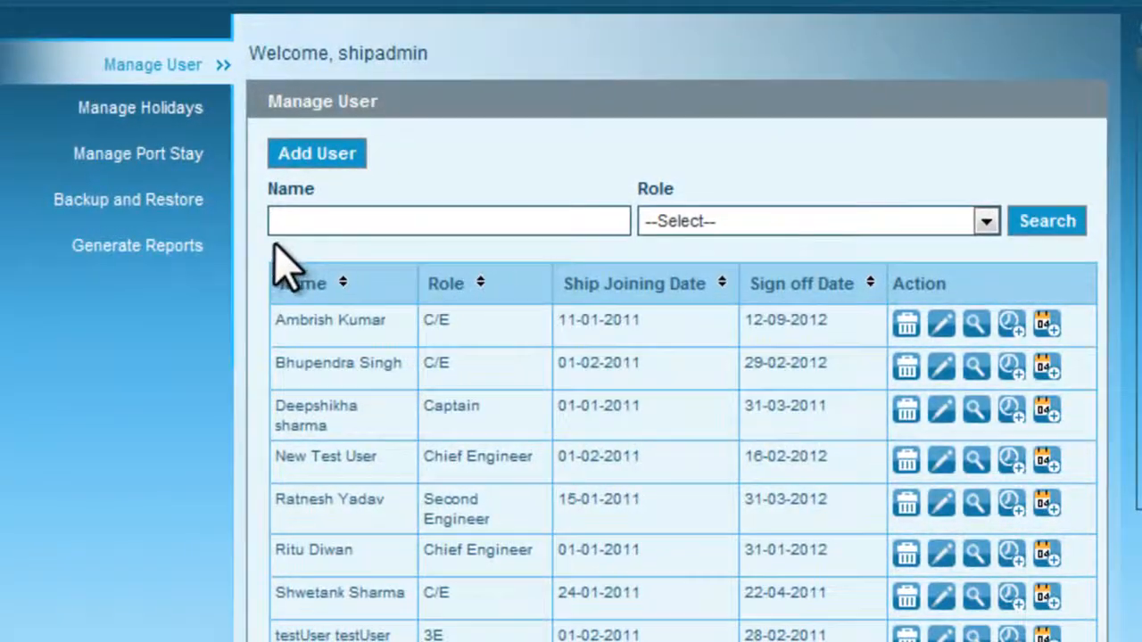
Step: Search the Manage User list by a crew member's first name
scroll(250, 263, "down", 1)
left_click(158, 66)
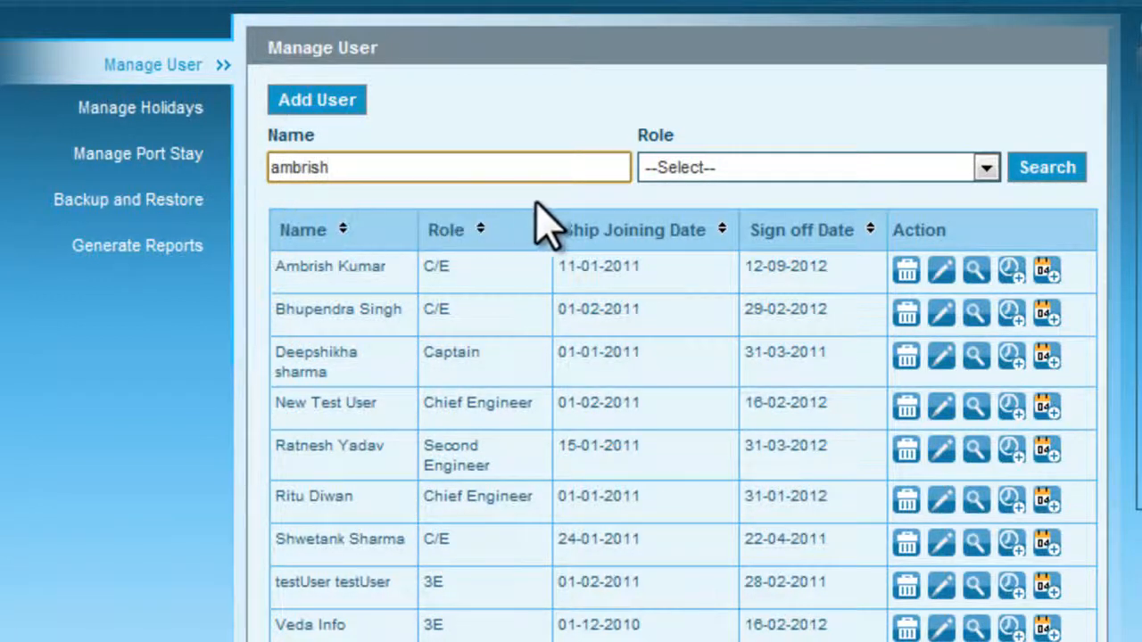
left_click(1028, 172)
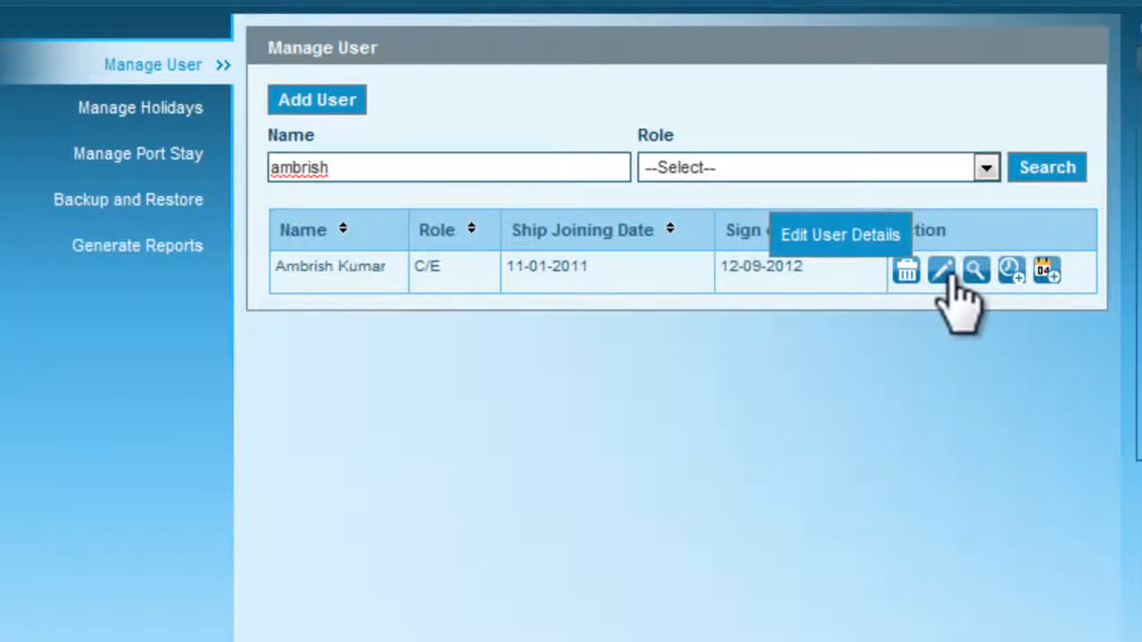
Step: Open the found crew member's details for editing, review the form and close it without changes
left_click(942, 271)
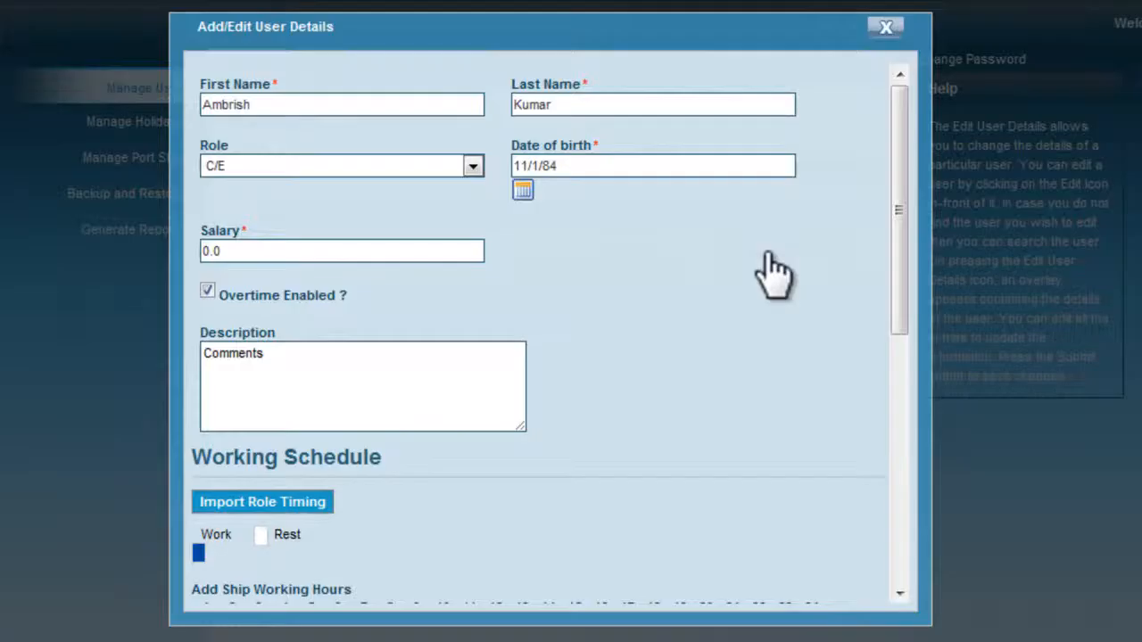
mouse_move(892, 156)
left_mouse_down()
mouse_move(895, 286)
mouse_move(951, 428)
mouse_move(912, 280)
mouse_move(892, 100)
left_mouse_up()
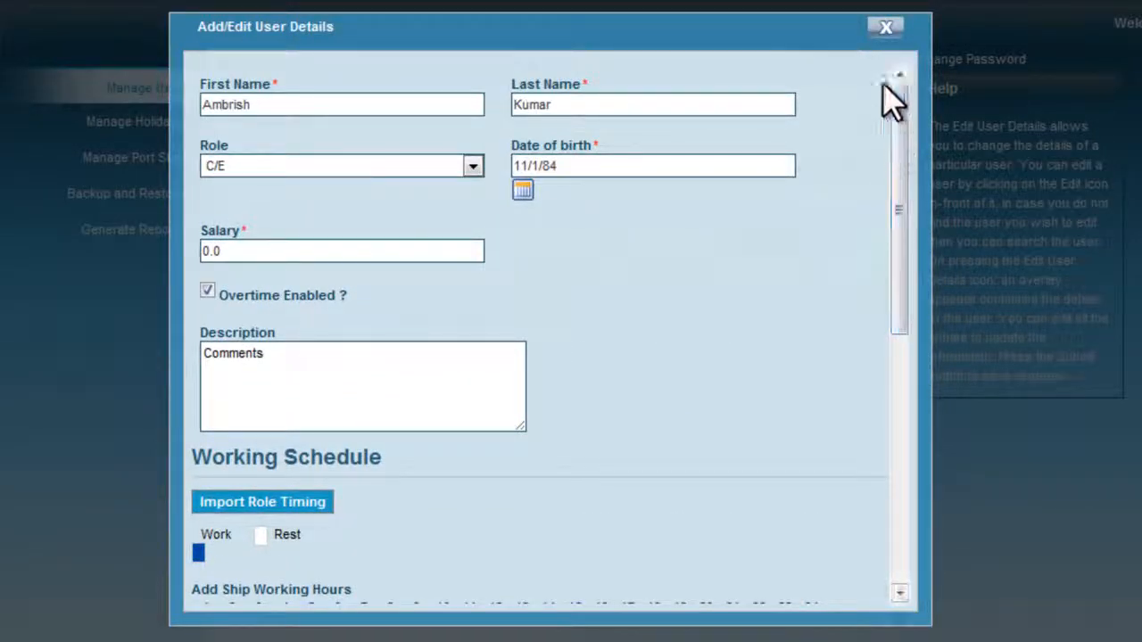
left_click(886, 28)
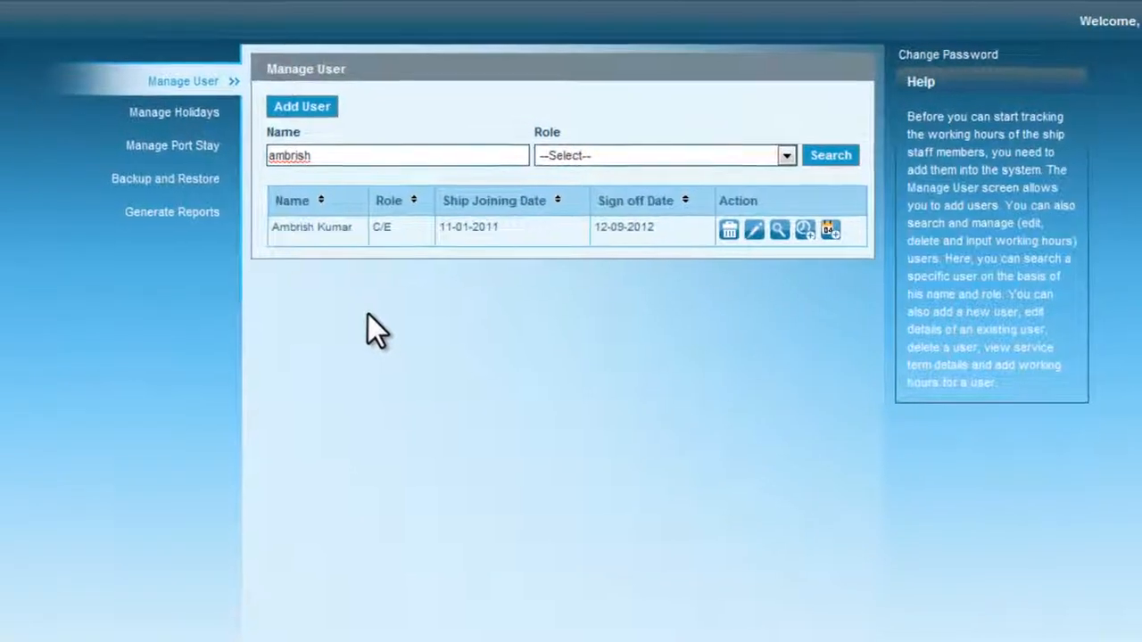
Step: Start a new user from the full user list and enter the crew member's first and last name
left_click(210, 92)
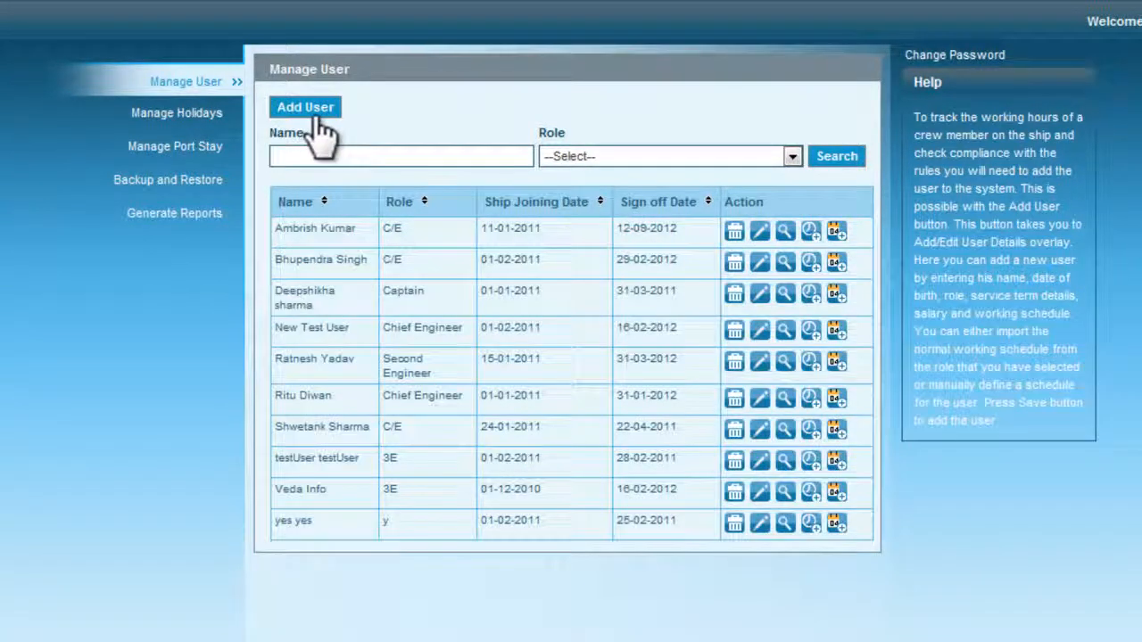
left_click(313, 114)
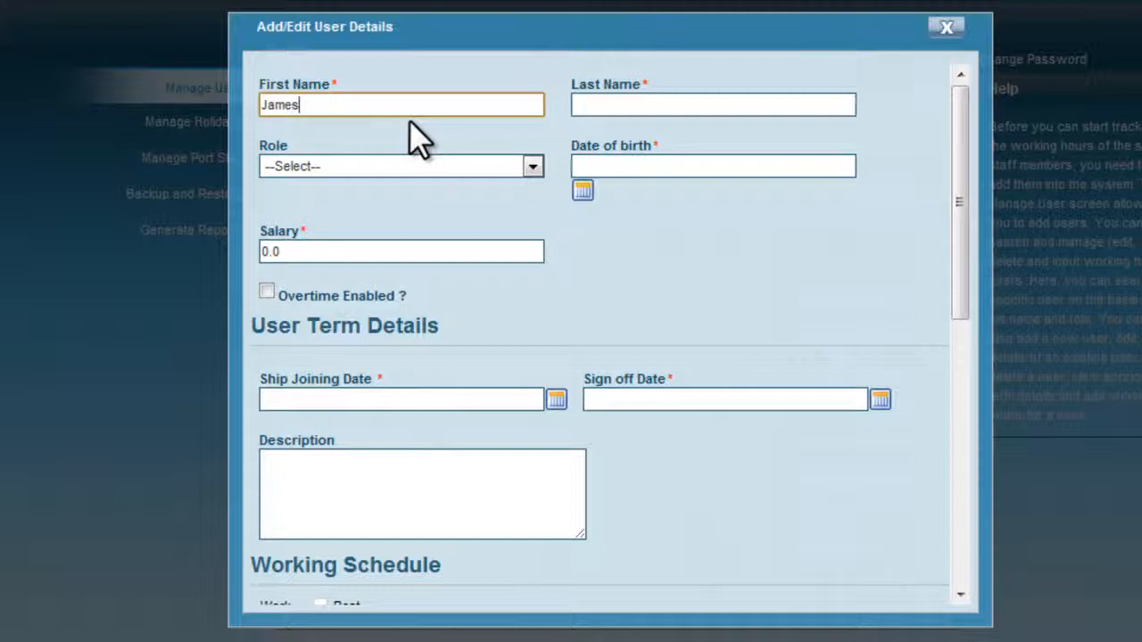
left_click(607, 106)
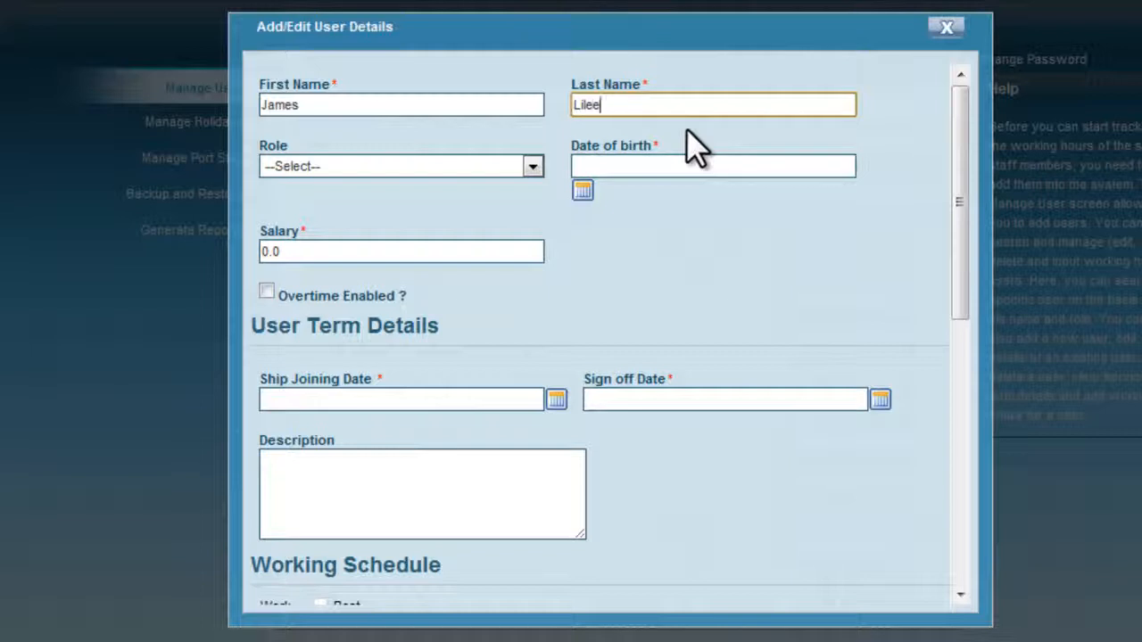
Step: Pick the new crew member's date of birth from the calendar
left_click(582, 190)
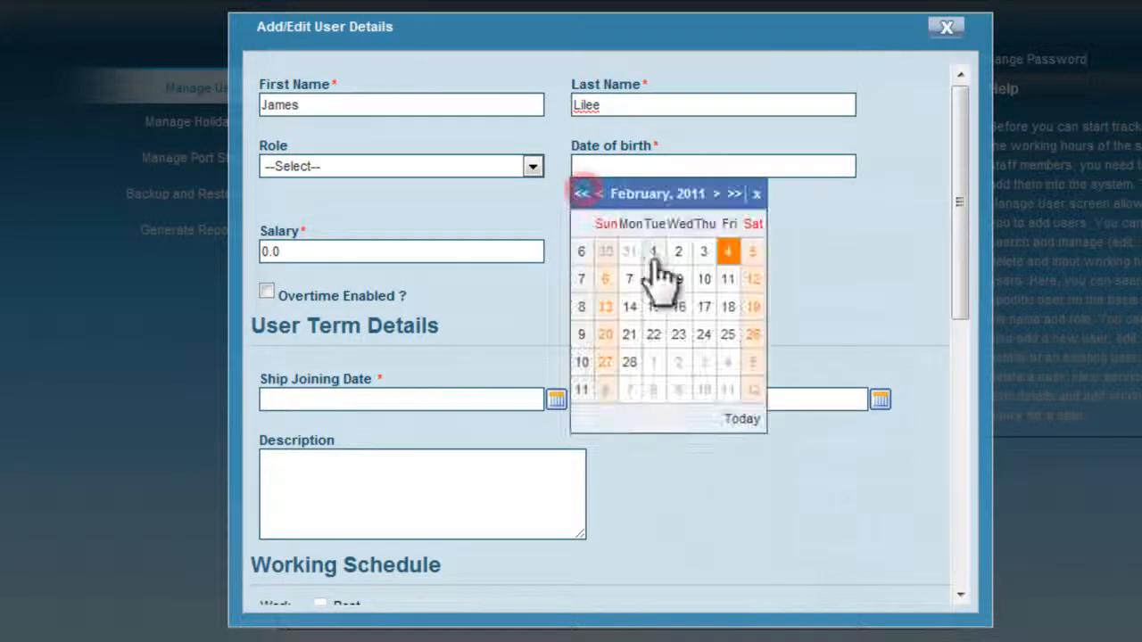
left_click(579, 195)
left_click(579, 195)
left_click(579, 196)
left_click(579, 195)
left_click(579, 195)
left_click(579, 195)
left_click(579, 195)
left_click(579, 195)
left_click(579, 196)
left_click(579, 196)
left_click(579, 196)
left_click(579, 196)
left_click(579, 196)
left_click(579, 195)
left_click(579, 196)
left_click(579, 195)
left_click(579, 195)
left_click(579, 195)
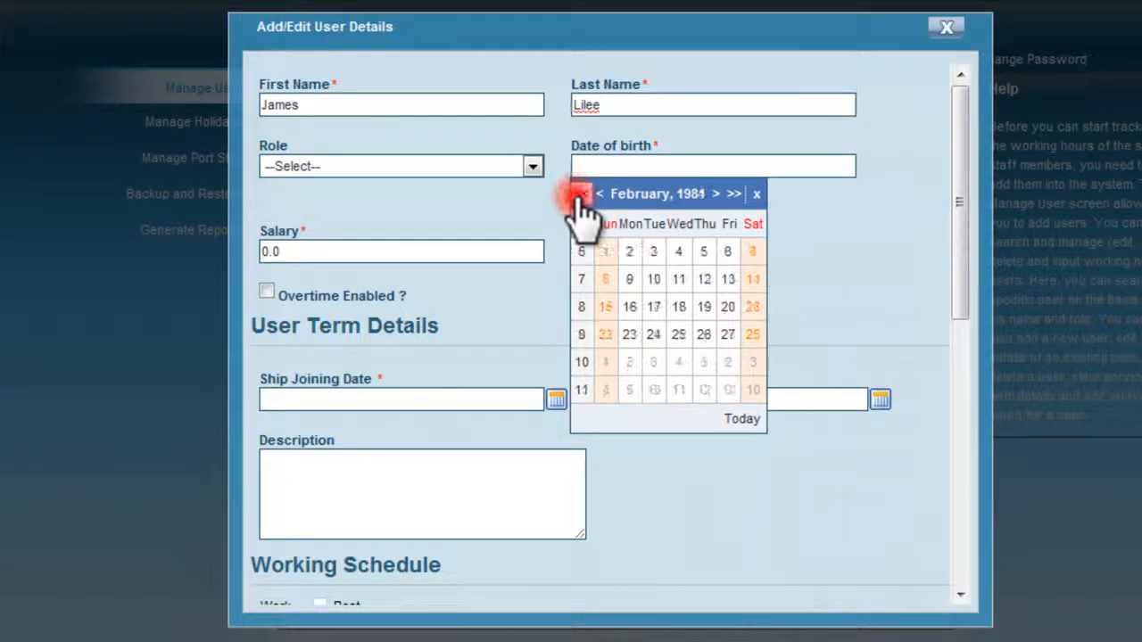
left_click(703, 253)
Step: Assign the new user the Chief Engineer role with a salary of 10.000 and overtime enabled
left_click(532, 168)
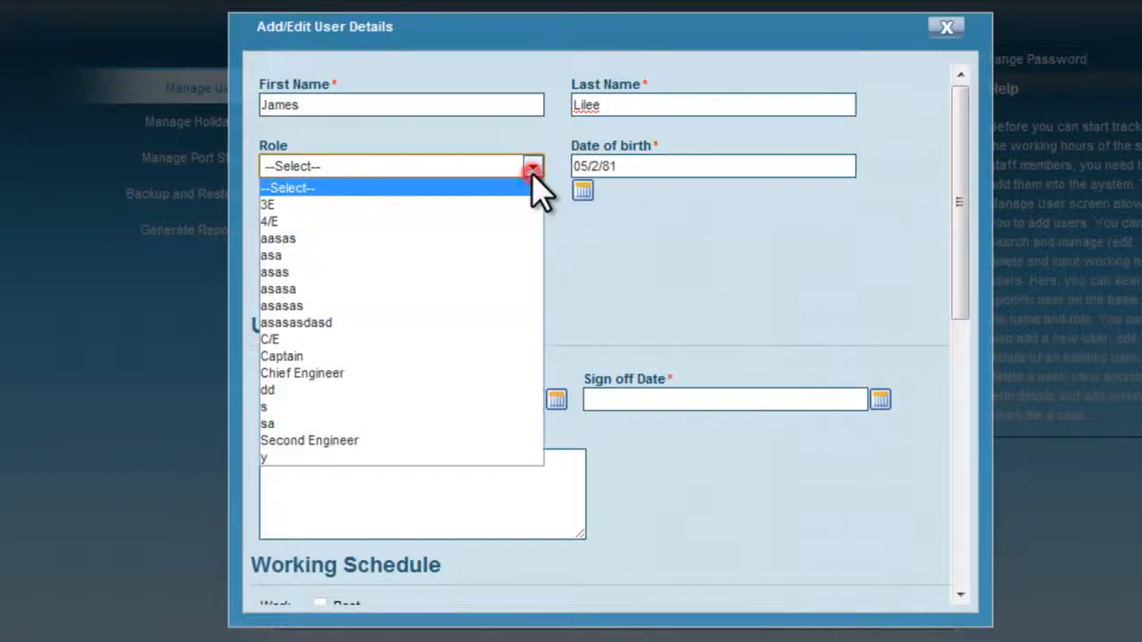
left_click(466, 374)
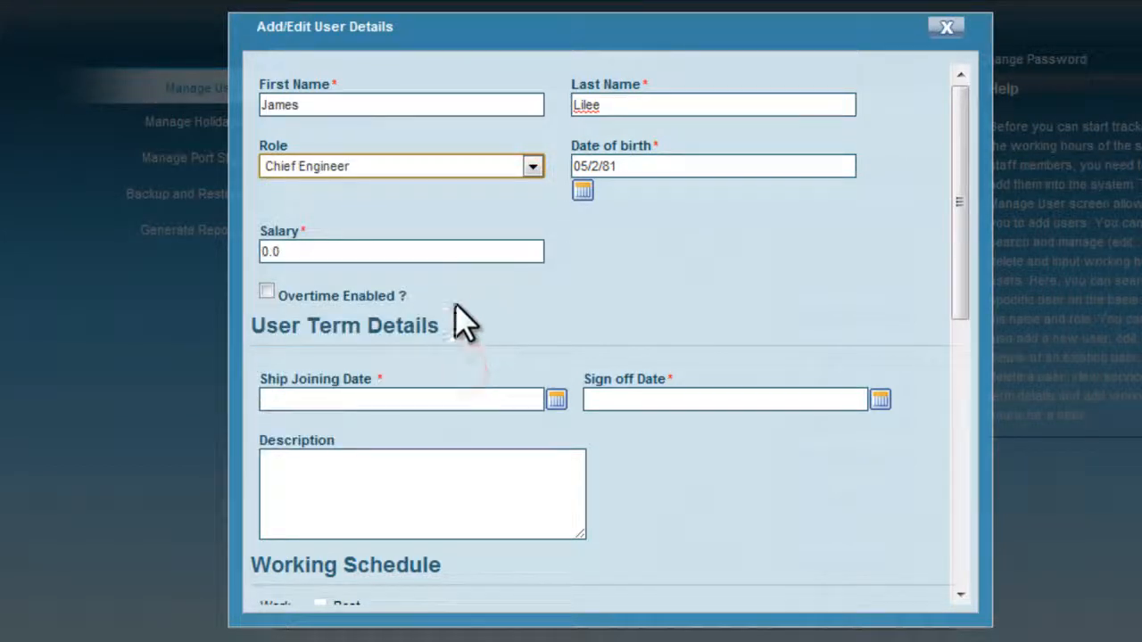
left_click(382, 251)
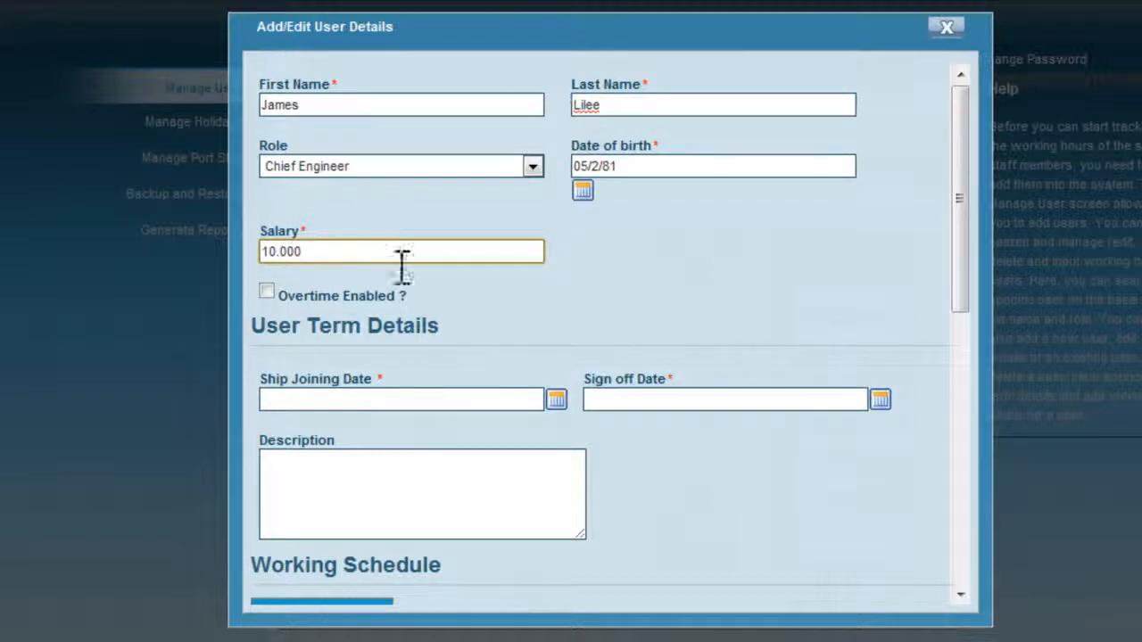
left_click(266, 291)
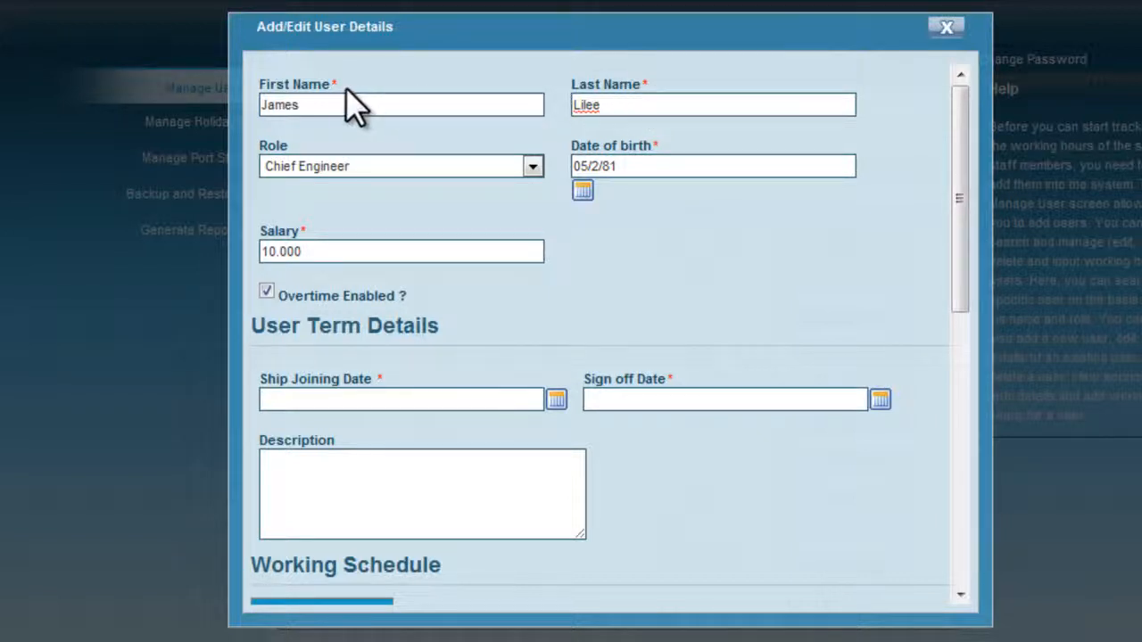
Step: Set the Ship Joining Date in the user term details to 01/9/10
left_click(952, 162)
left_click_drag(952, 162, 948, 268)
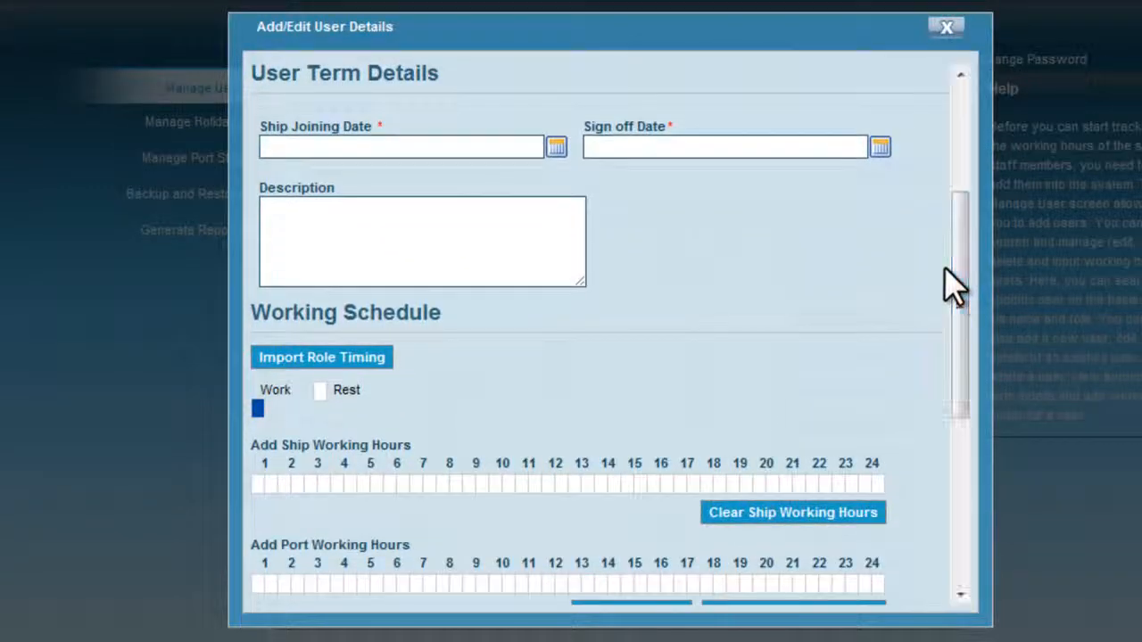
left_click(556, 147)
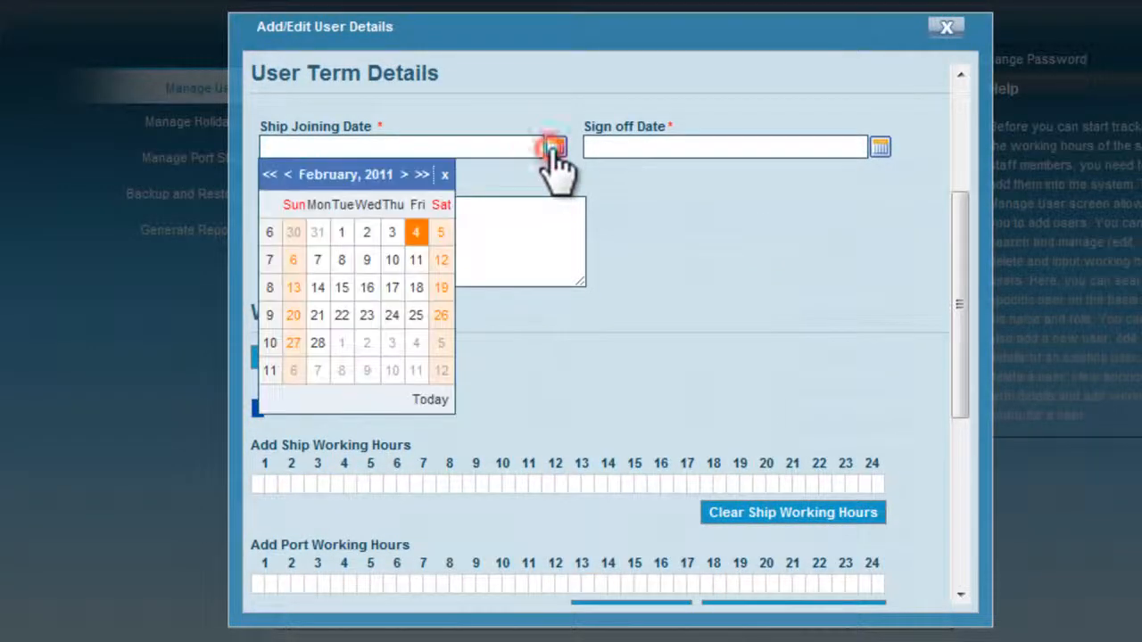
left_click(286, 175)
left_click(286, 174)
left_click(287, 175)
left_click(287, 175)
left_click(286, 175)
left_click(375, 232)
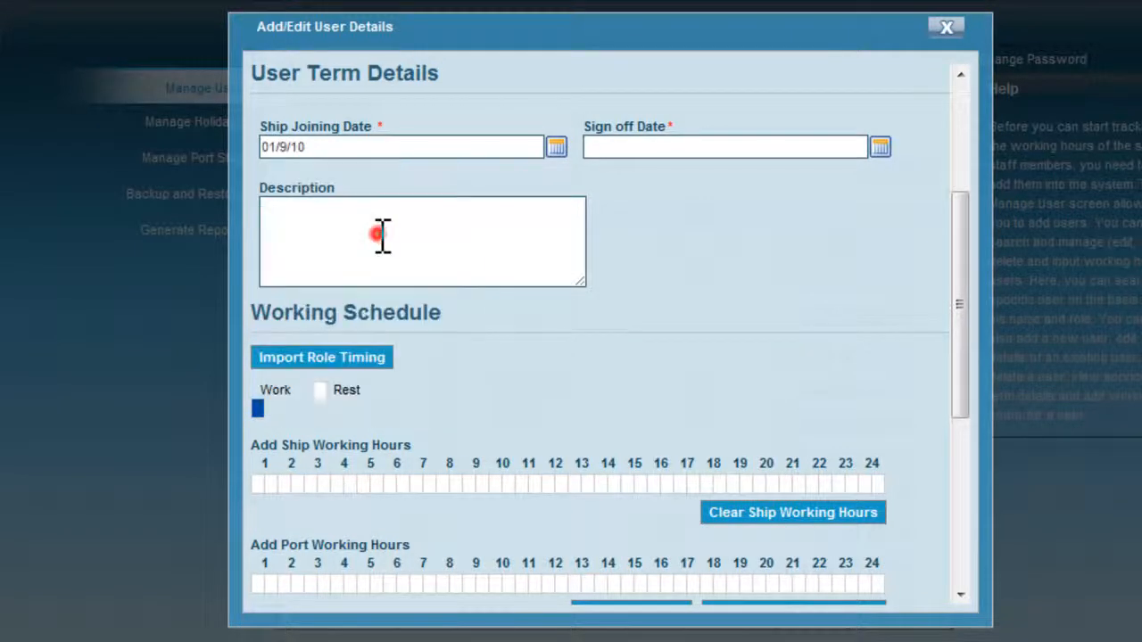
Step: Set the Sign off Date in the user term details to 01/4/11
left_click(880, 148)
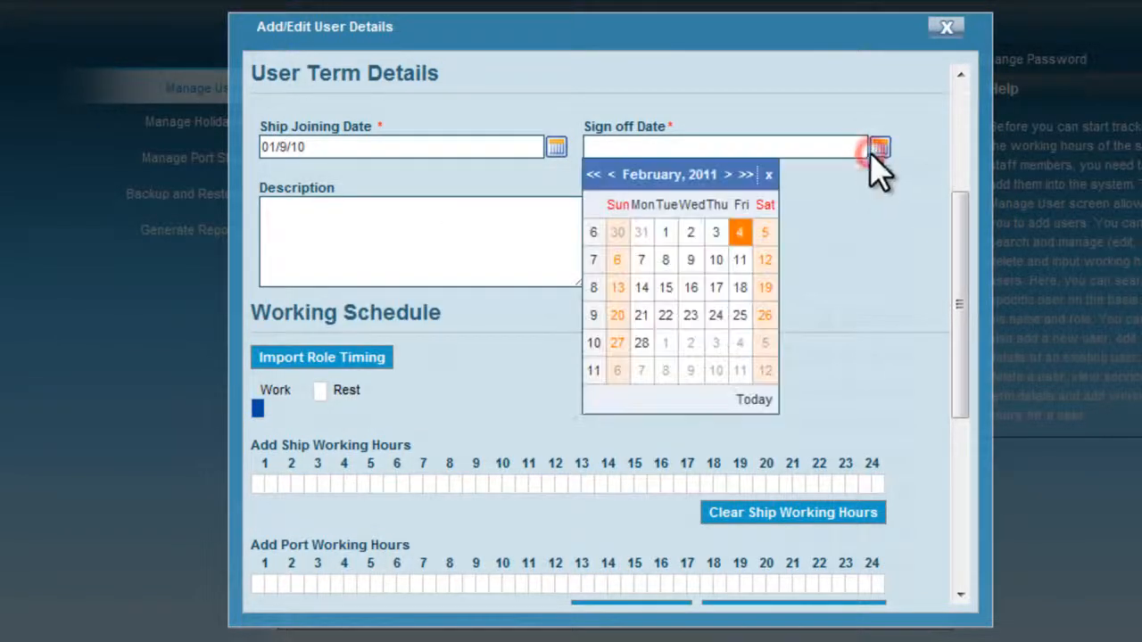
left_click(723, 174)
left_click(727, 175)
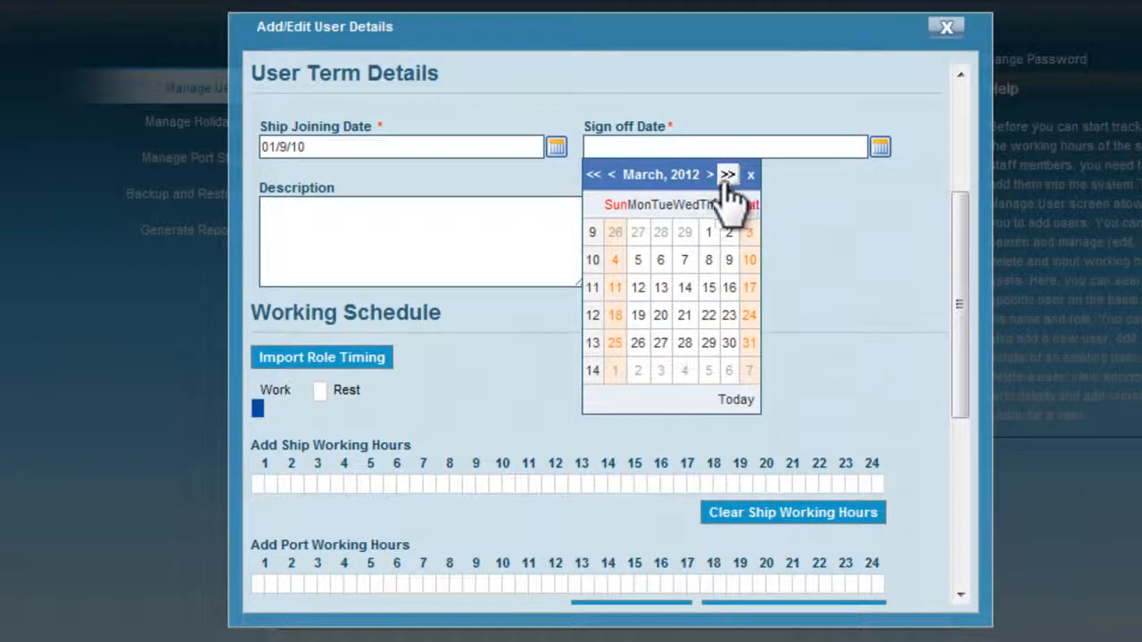
left_click(592, 174)
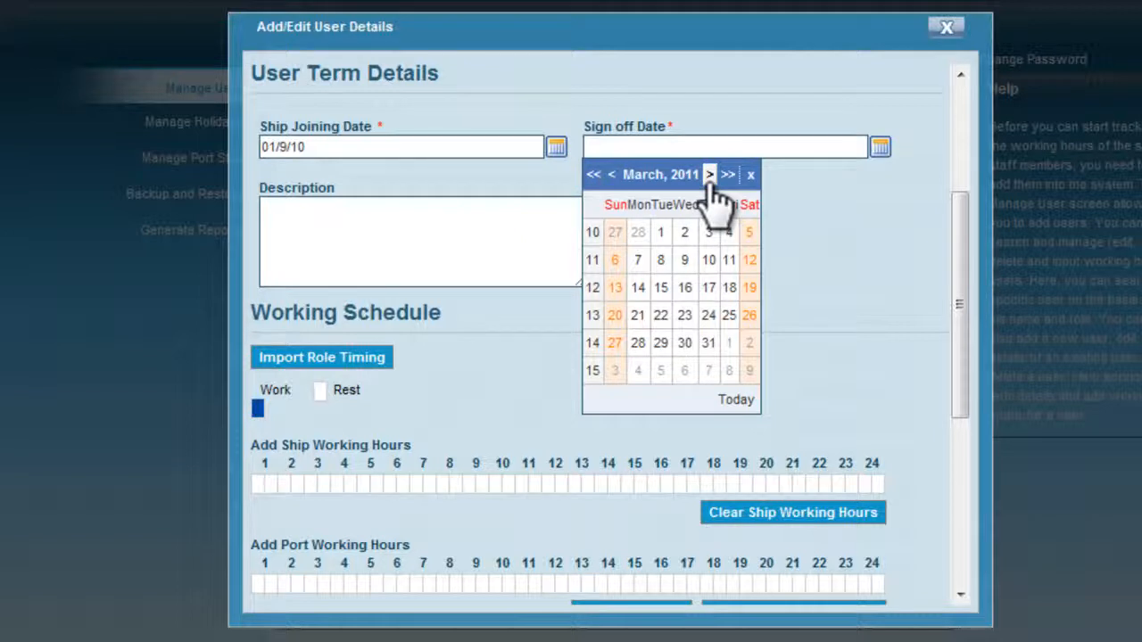
left_click(710, 175)
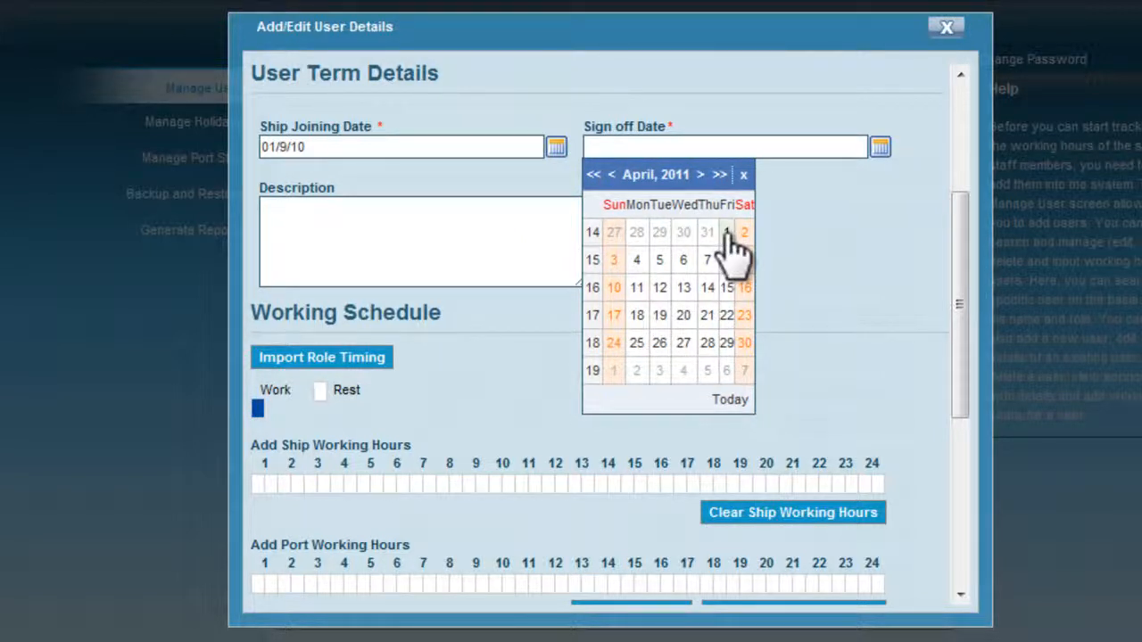
left_click(727, 232)
Step: Enter the term description "Short term contract. Promotion due in this term."
left_click(291, 223)
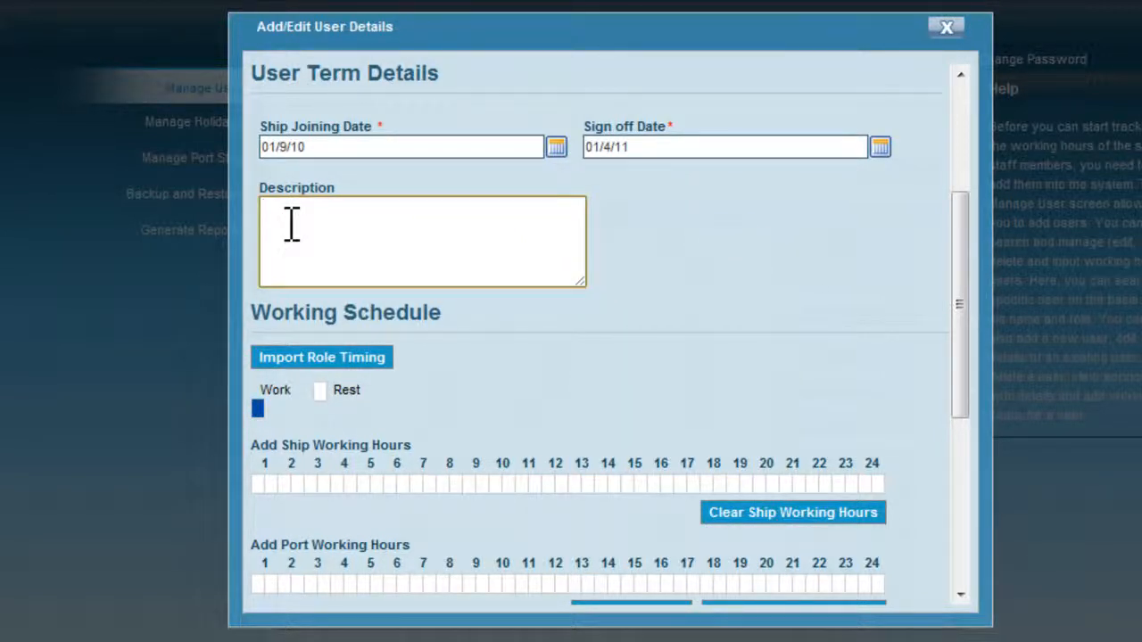
type("Short term contract. Promo")
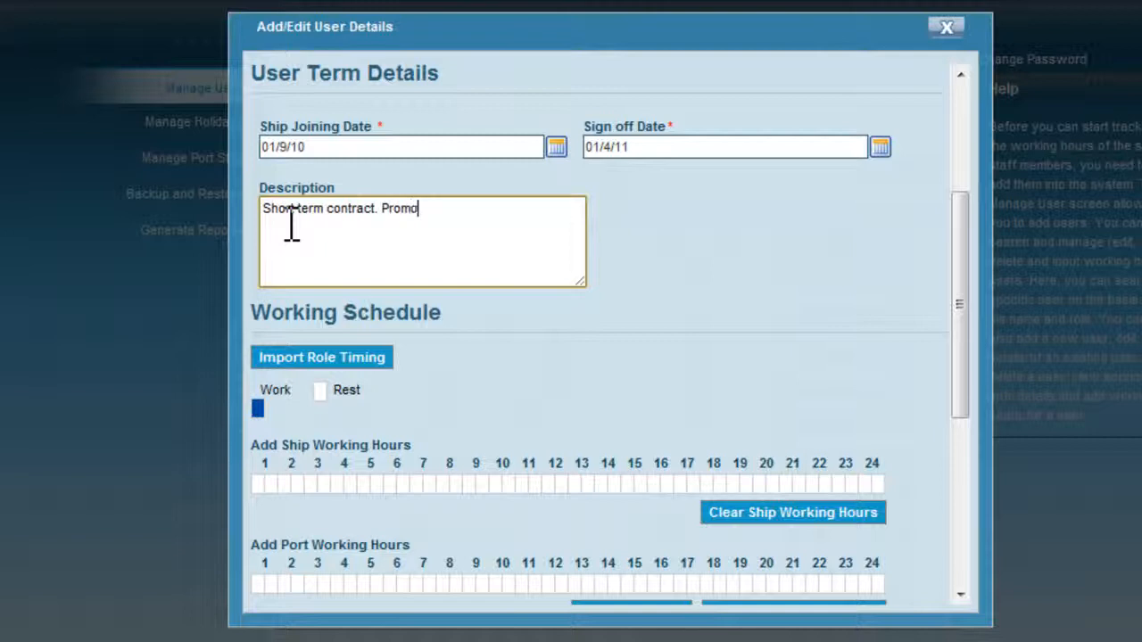
type("tion due in this term.")
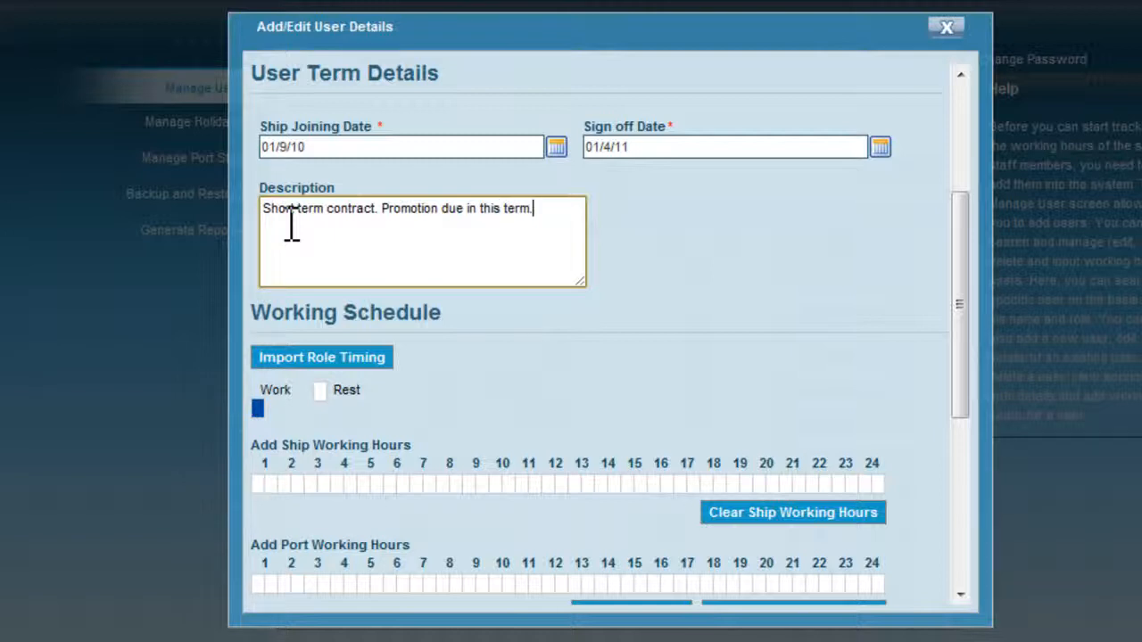
left_click(543, 293)
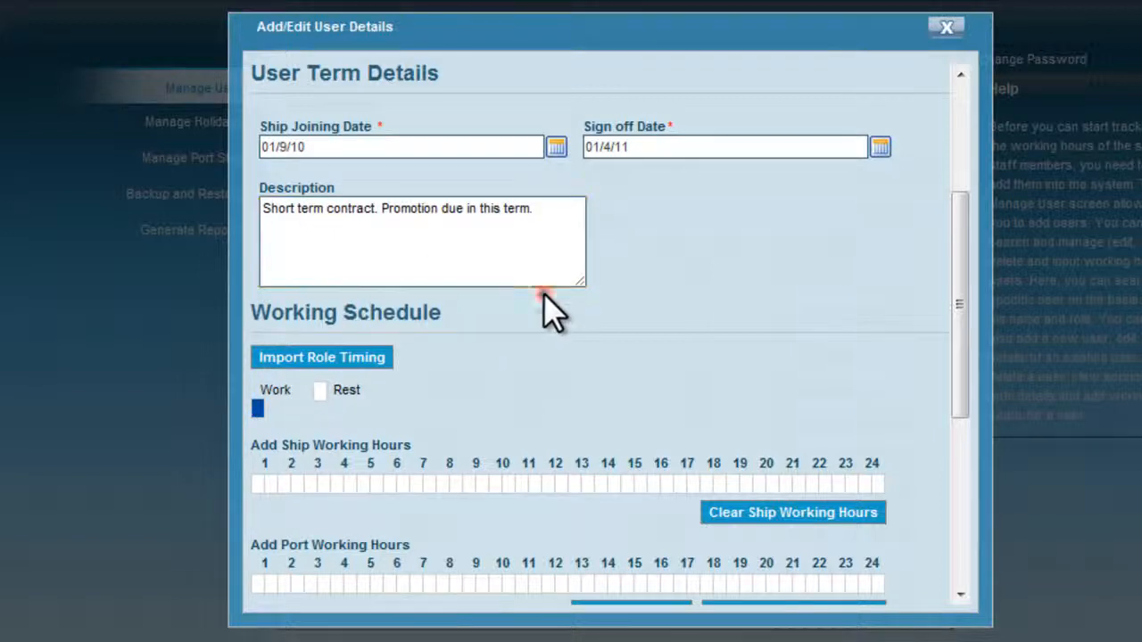
Step: Import the role timing into the working schedule, and clear both the ship and port working hours
left_click(958, 230)
left_click_drag(959, 230, 976, 347)
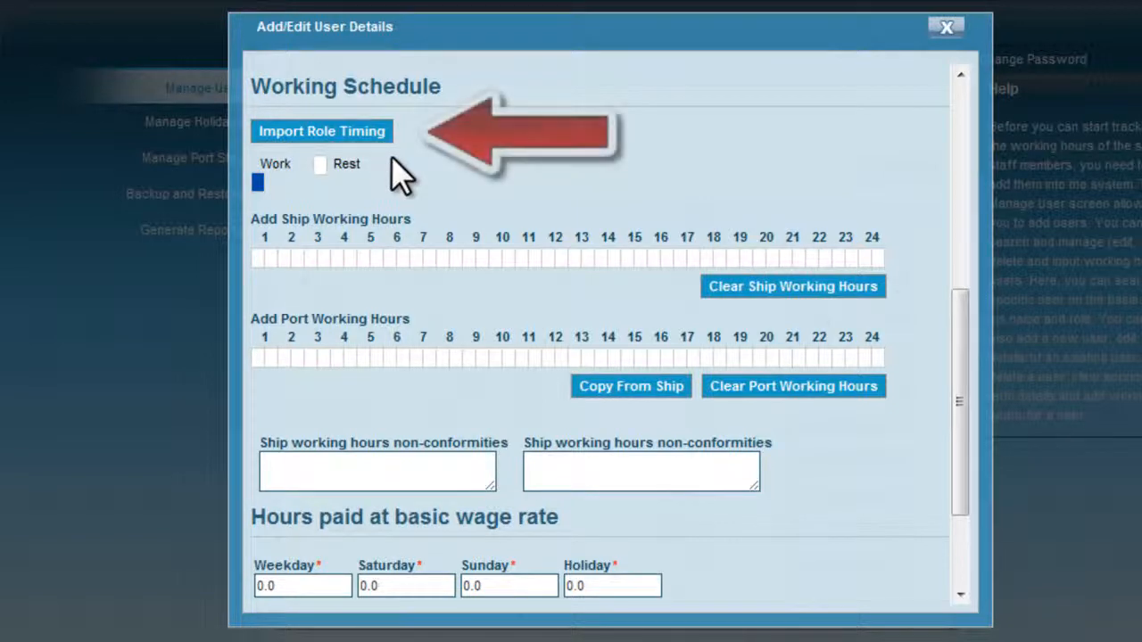
left_click(366, 135)
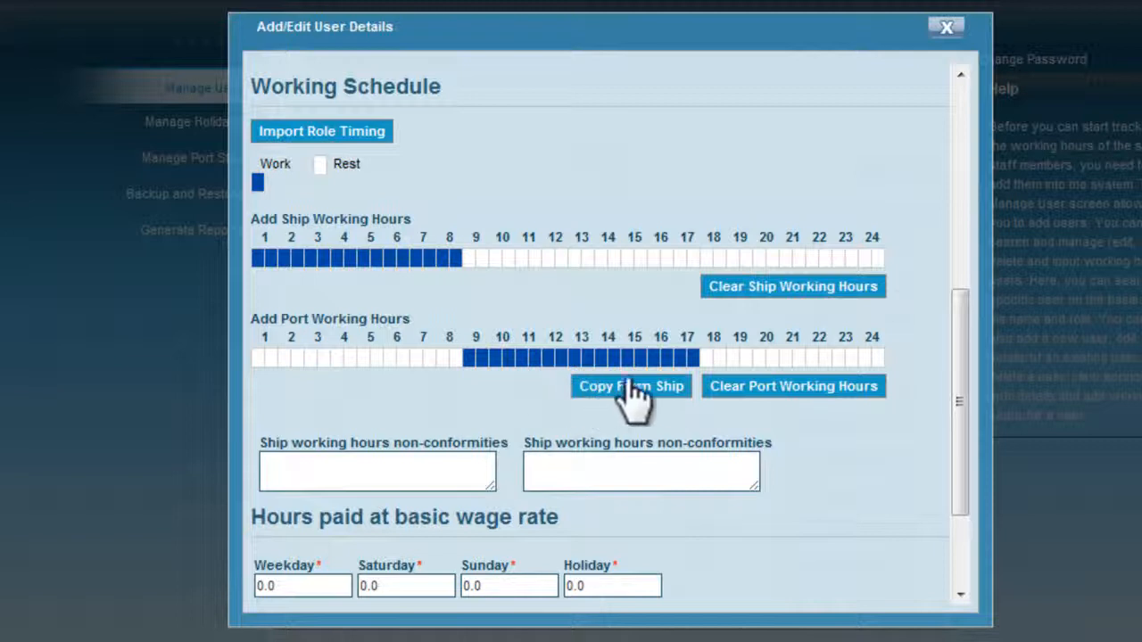
left_click(869, 287)
left_click(876, 384)
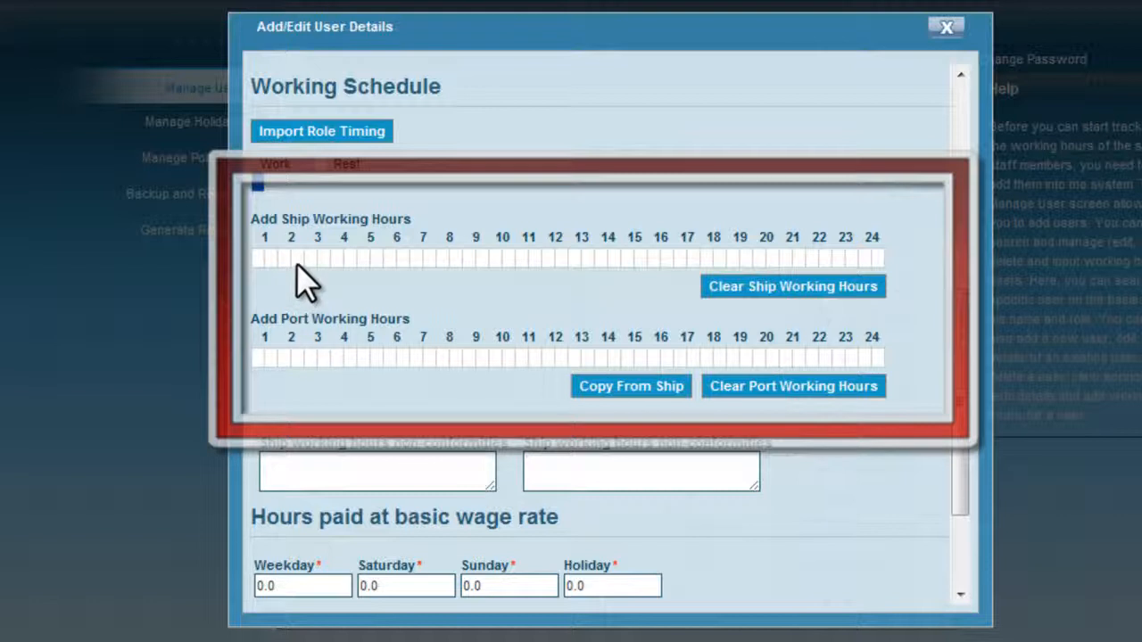
Step: Try marking ship working hours 1 to 6 and about 10 to 13, and clear the ship row again
left_click(258, 259)
left_click_drag(261, 260, 400, 265)
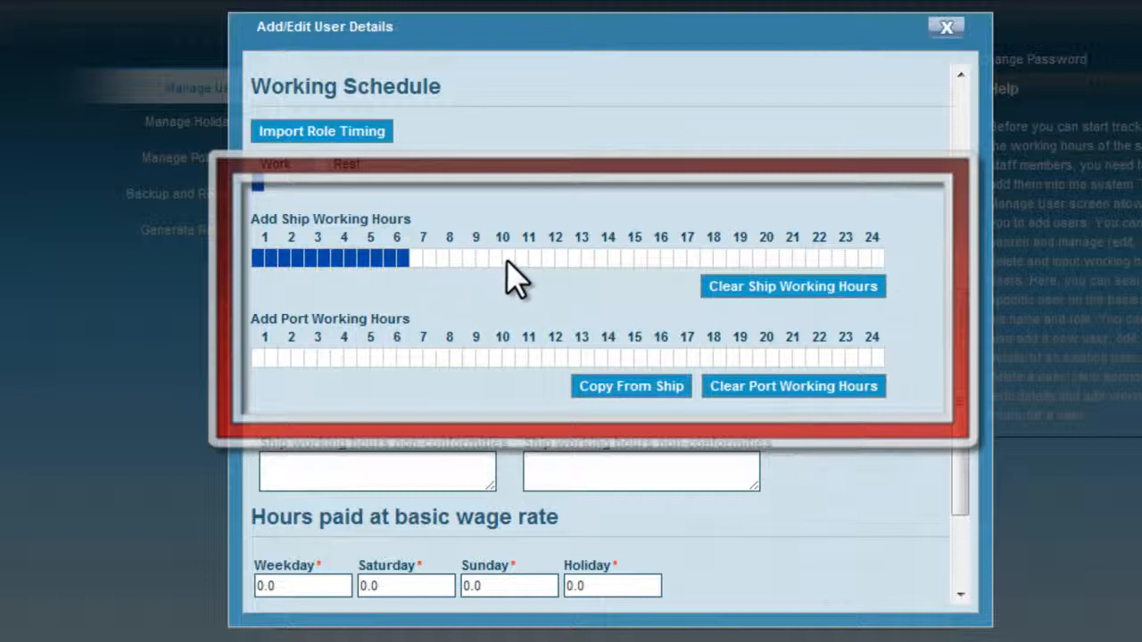
left_click_drag(505, 259, 609, 265)
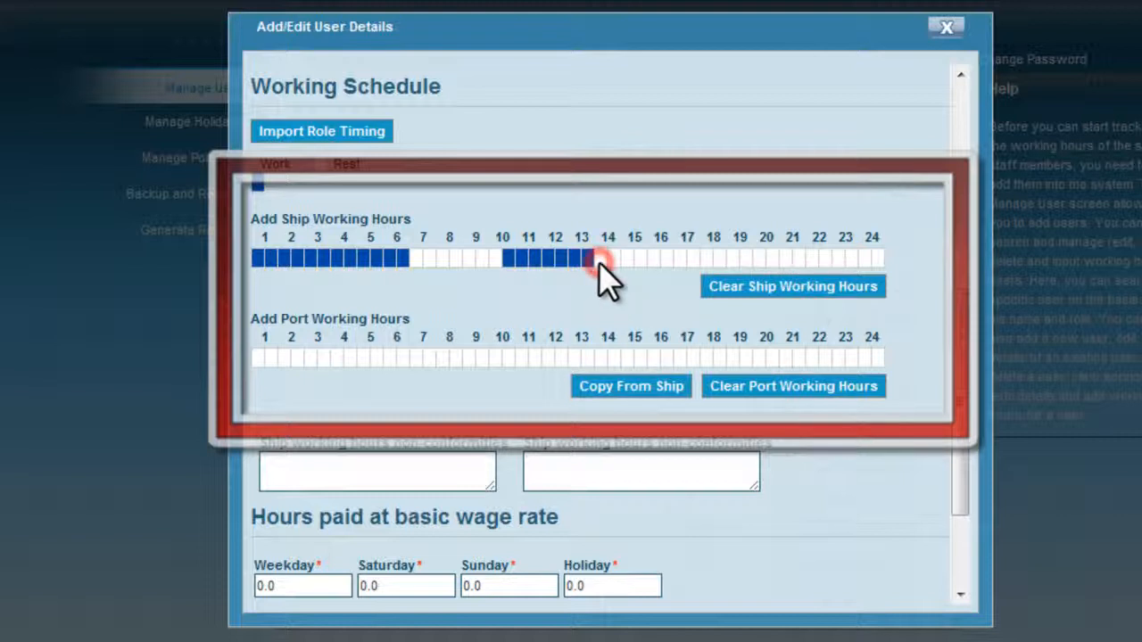
left_click(596, 261)
left_click(574, 259)
left_click(721, 301)
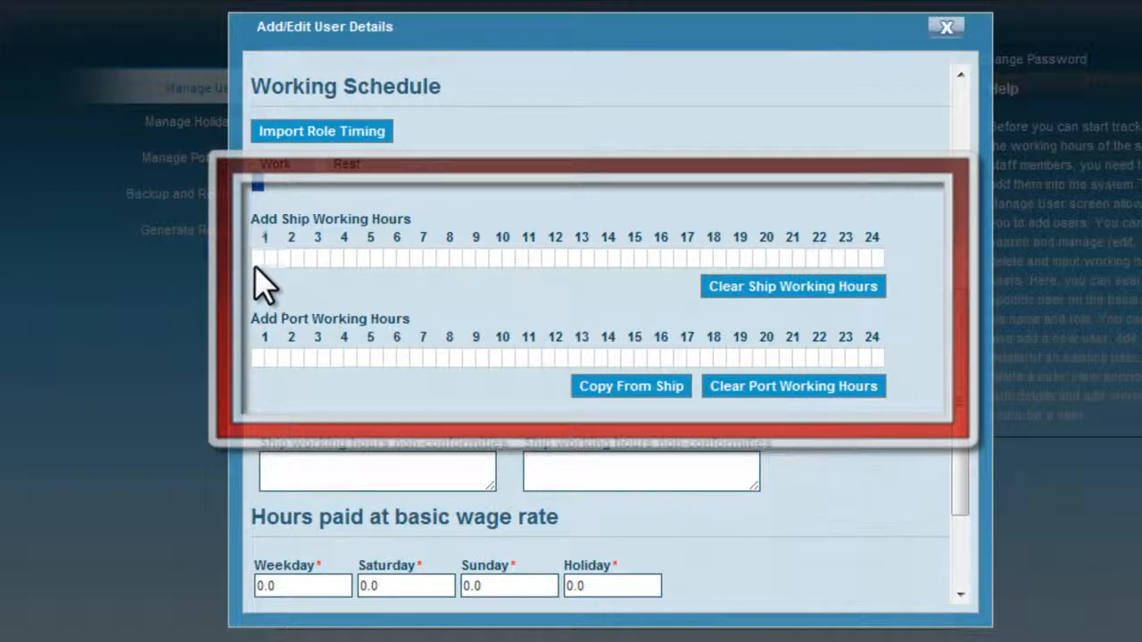
Step: Mark hours 1 to 6 and 10 to 15 as ship working hours and copy them to the port working hours
left_click_drag(256, 260, 407, 273)
left_click_drag(492, 258, 635, 261)
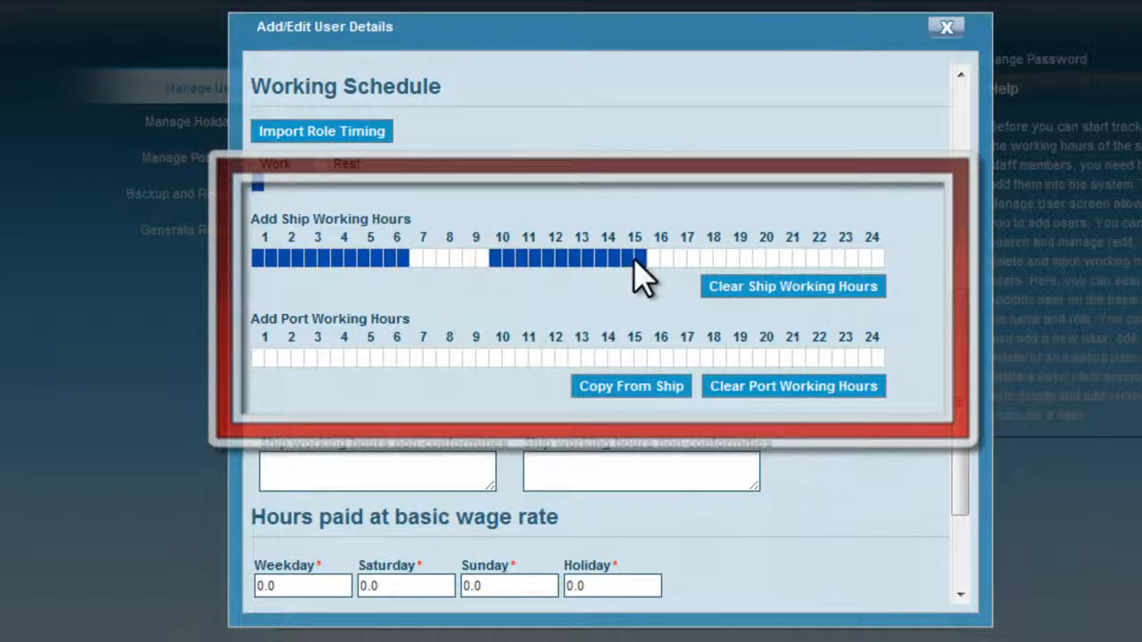
left_click(649, 397)
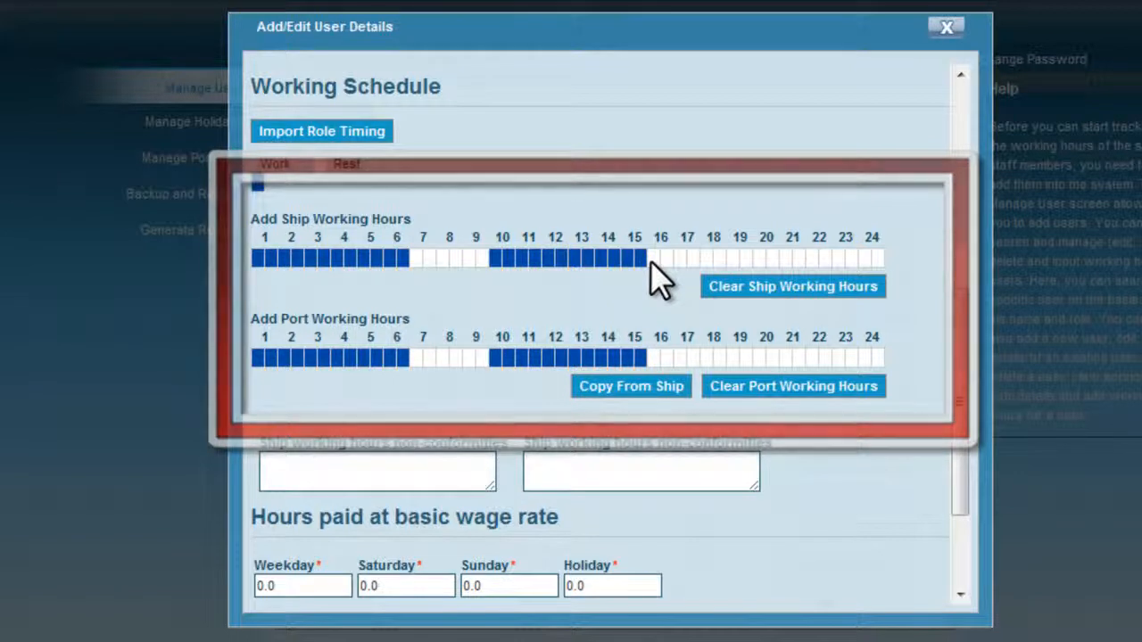
Step: Extend the ship working hours with hours 16 to 18 and enlarge the first non-conformities box to read its contents
left_click_drag(657, 260, 724, 260)
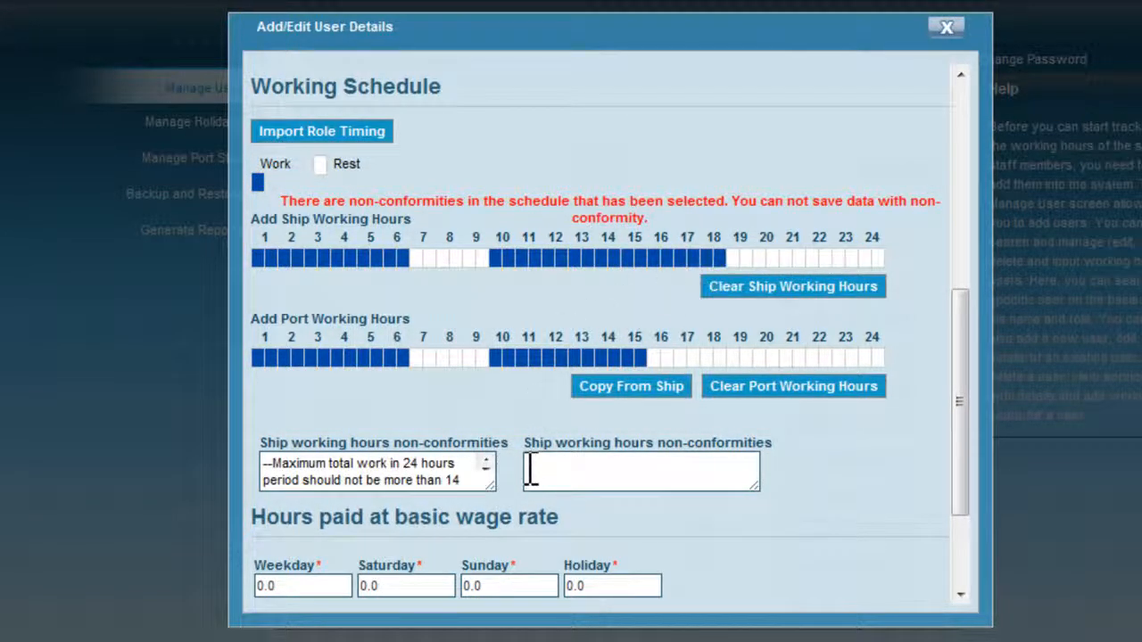
left_click_drag(492, 487, 612, 538)
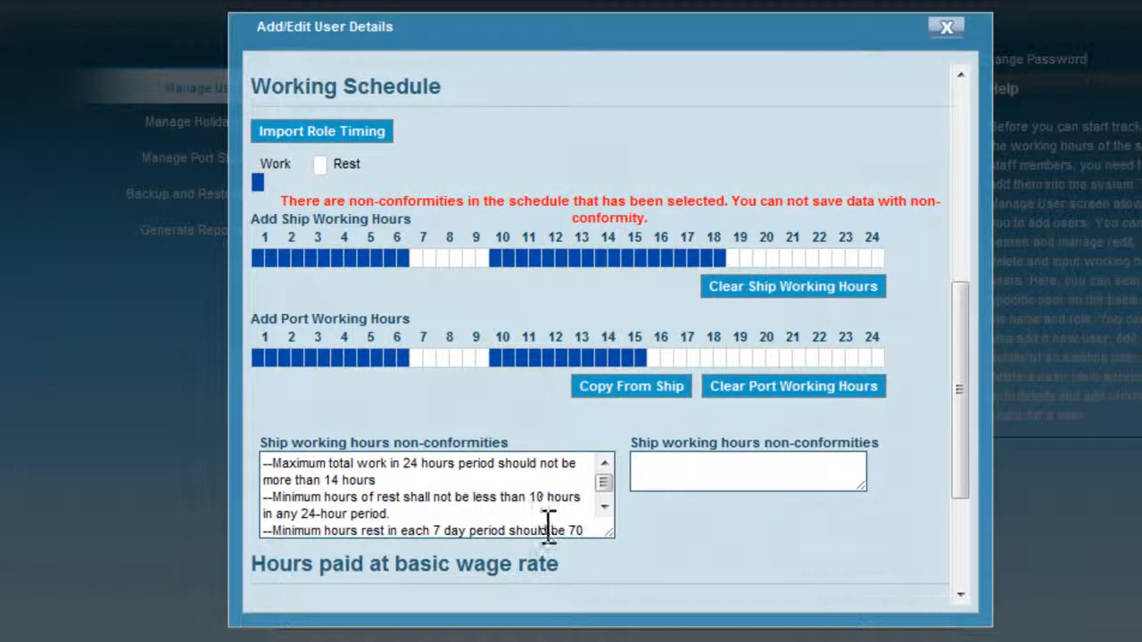
Step: Shorten the second block of ship working hours so it ends midway through hour 17
left_click(712, 257)
left_click(690, 258)
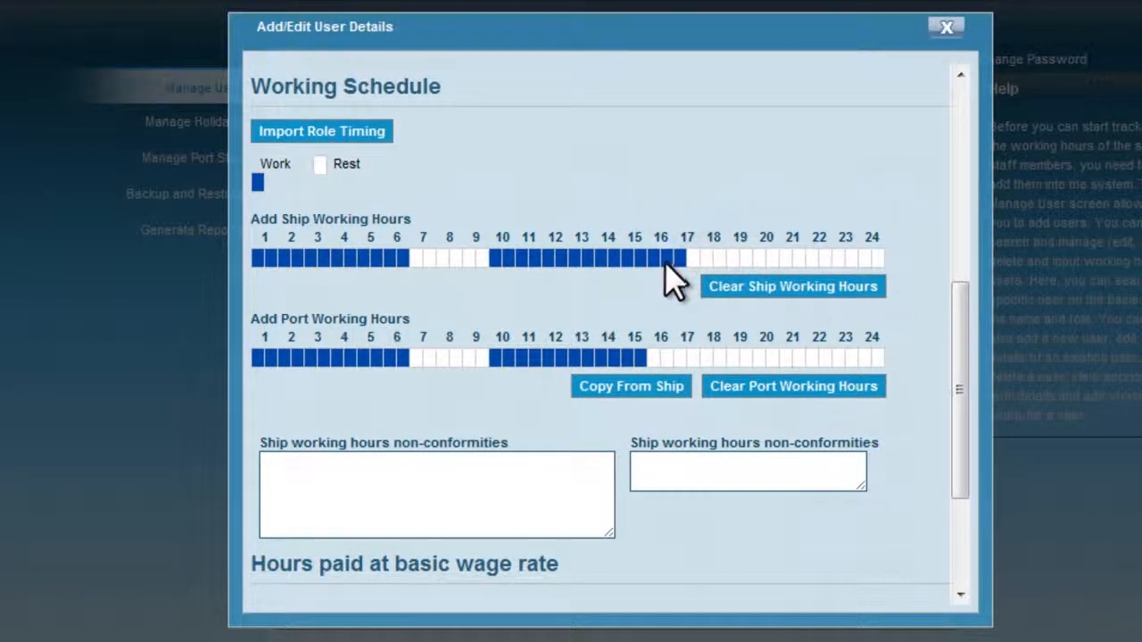
Step: Set the hours paid at basic wage rate to 8 for weekdays and 7 each for Saturday, Sunday and holidays
left_click_drag(957, 323, 980, 428)
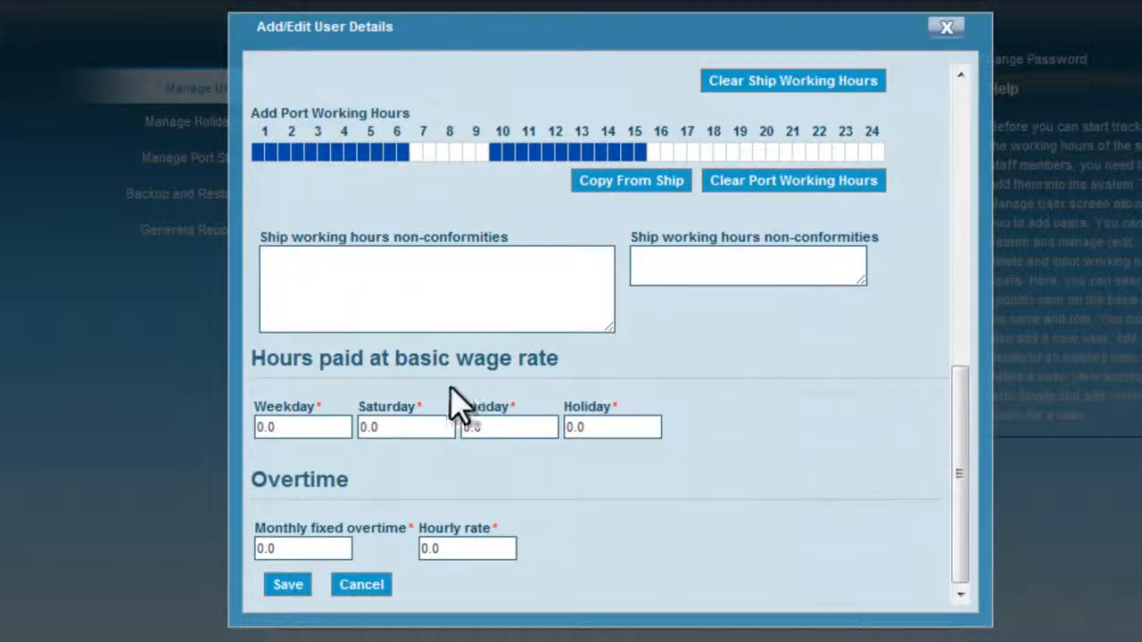
double_click(264, 428)
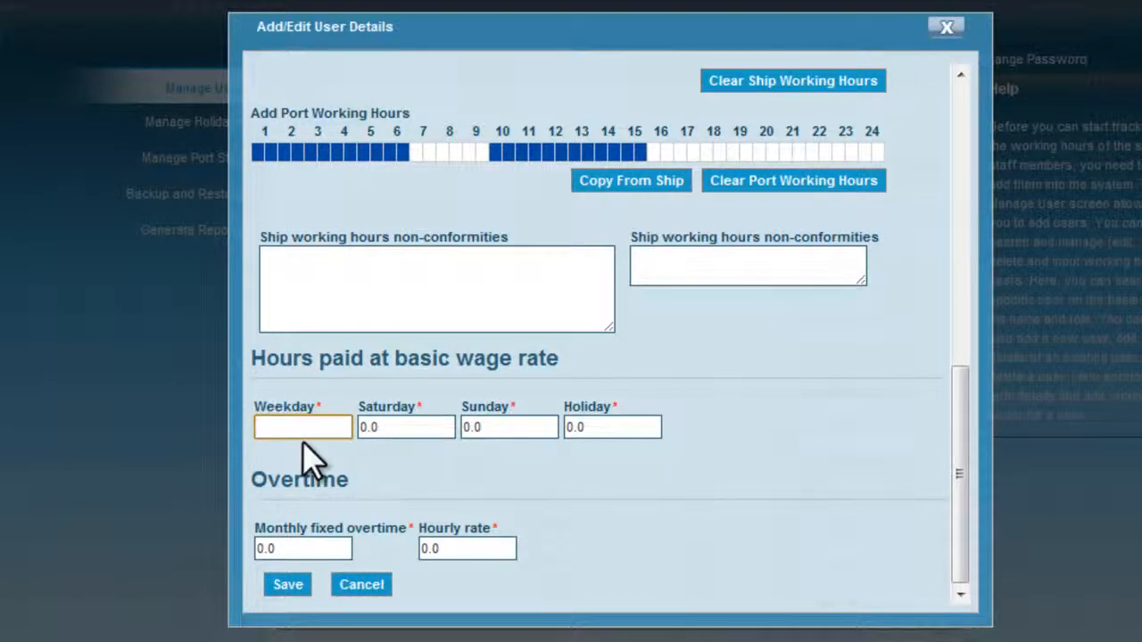
double_click(365, 428)
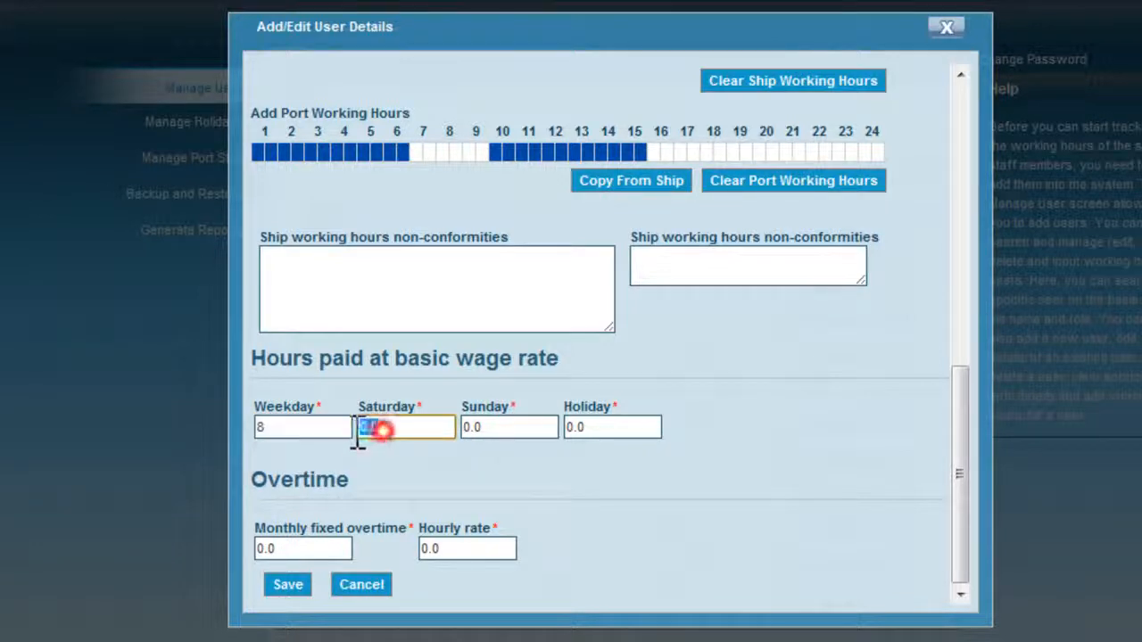
type("7")
double_click(482, 428)
type("7")
double_click(601, 427)
type("7")
left_click(586, 459)
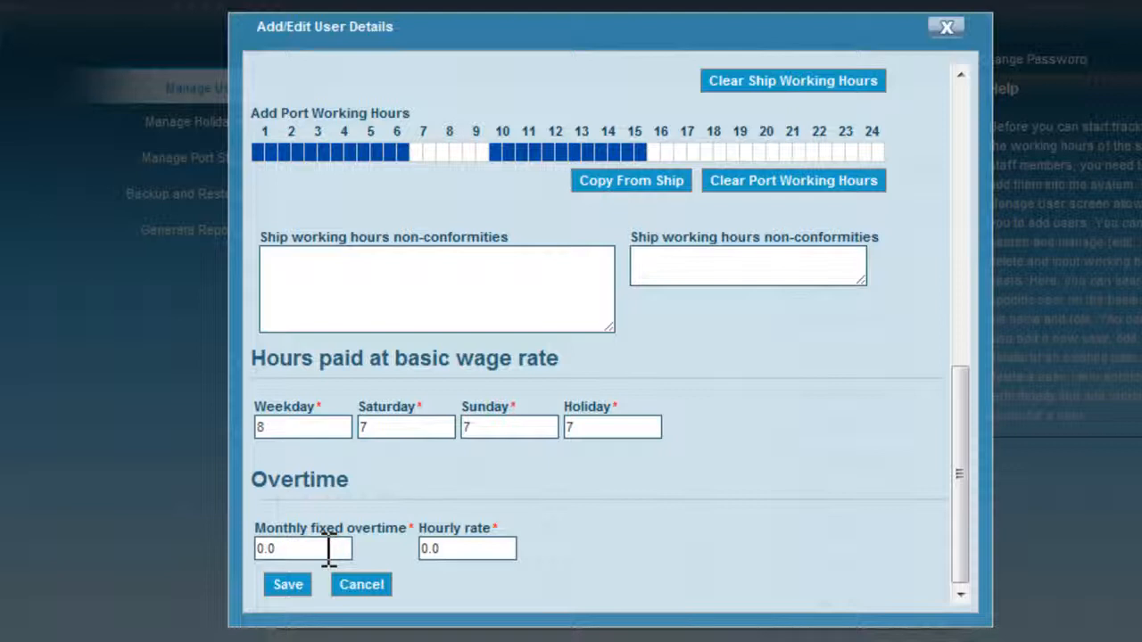
Step: Set the monthly fixed overtime to 10 and the hourly rate to 25, and save the new crew member
left_click(295, 548)
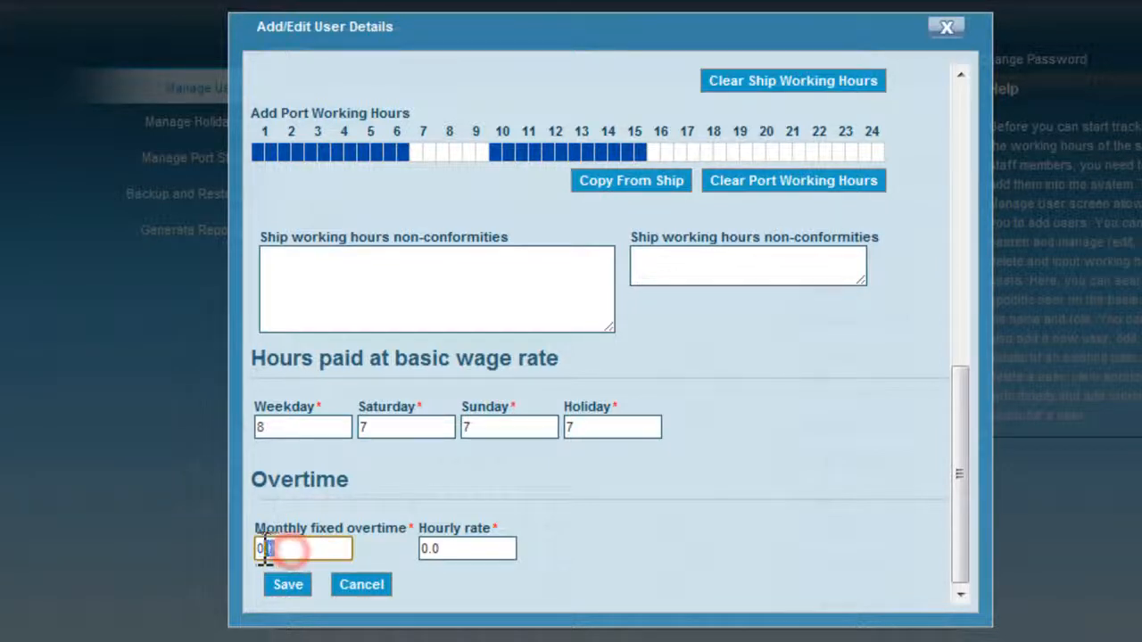
type("10")
left_click(442, 548)
type("25")
left_click(444, 578)
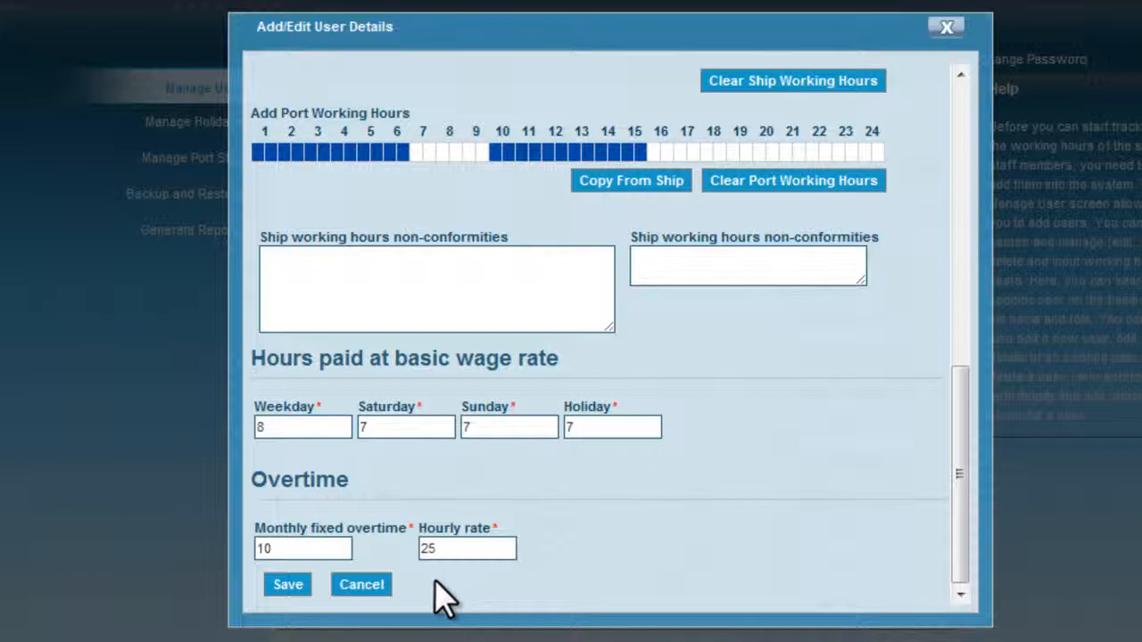
left_click(295, 587)
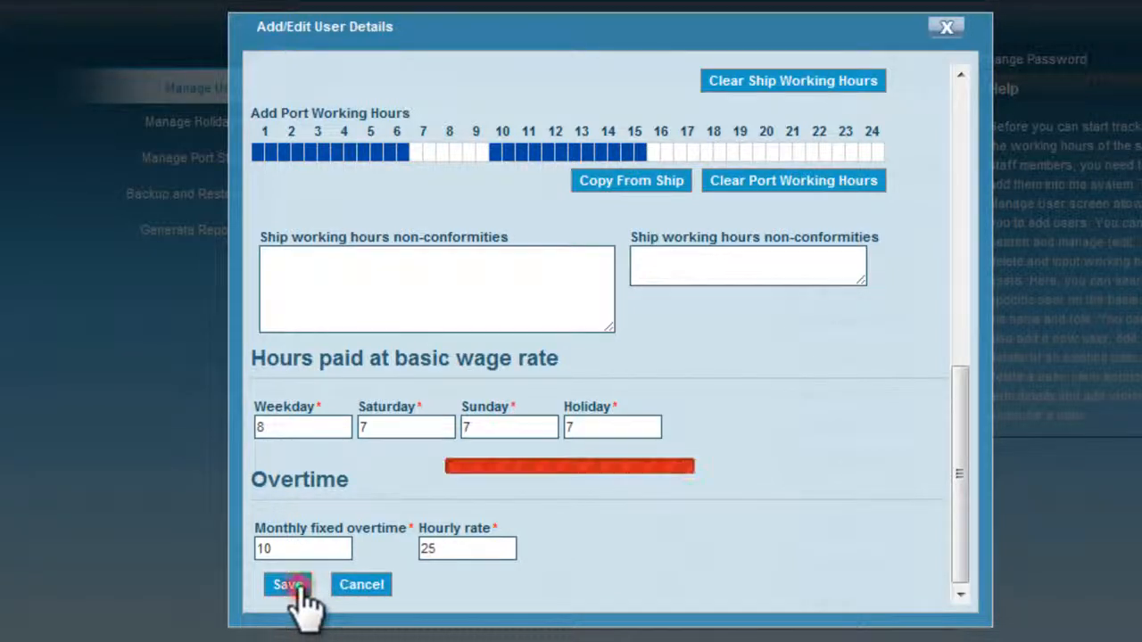
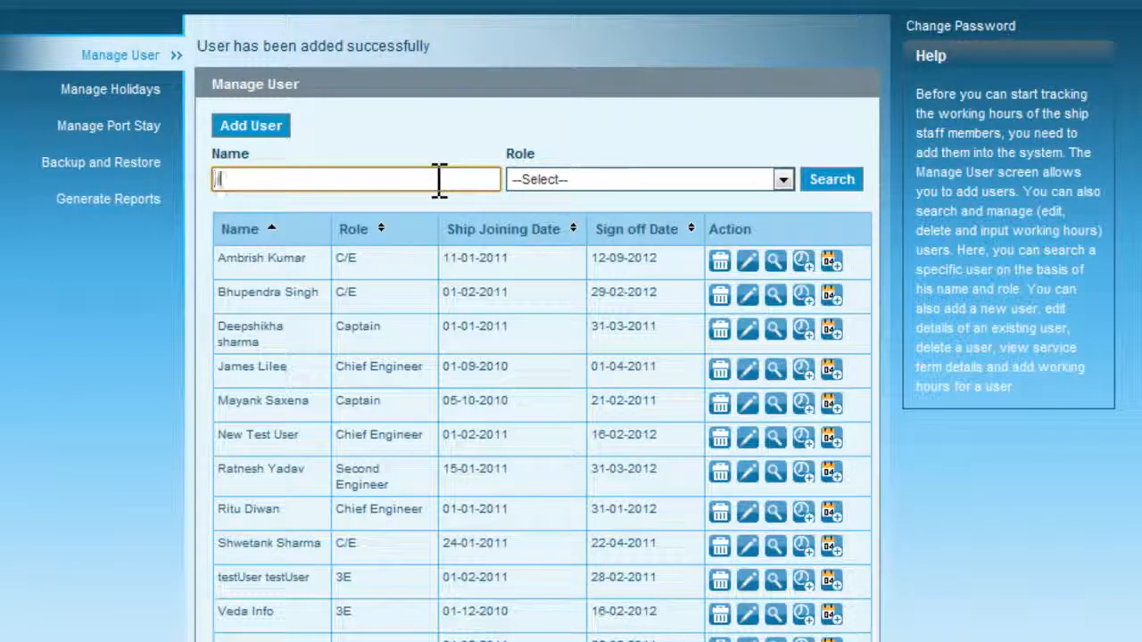
Step: Search the user list by the crew member's first name and the role Chief Engineer
type("ames")
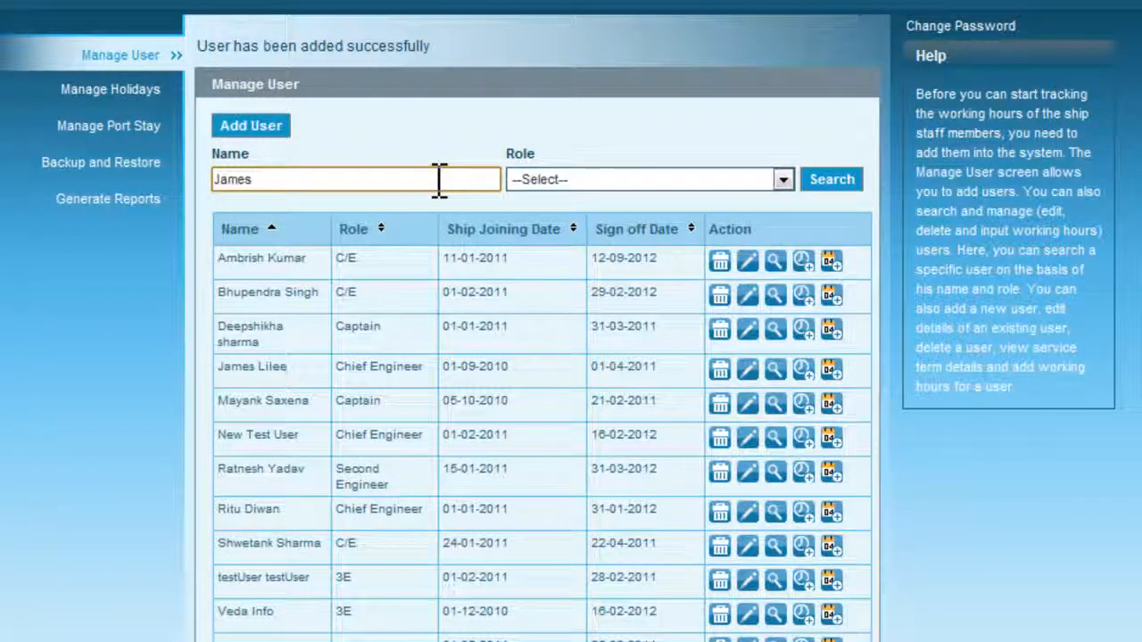
left_click(783, 182)
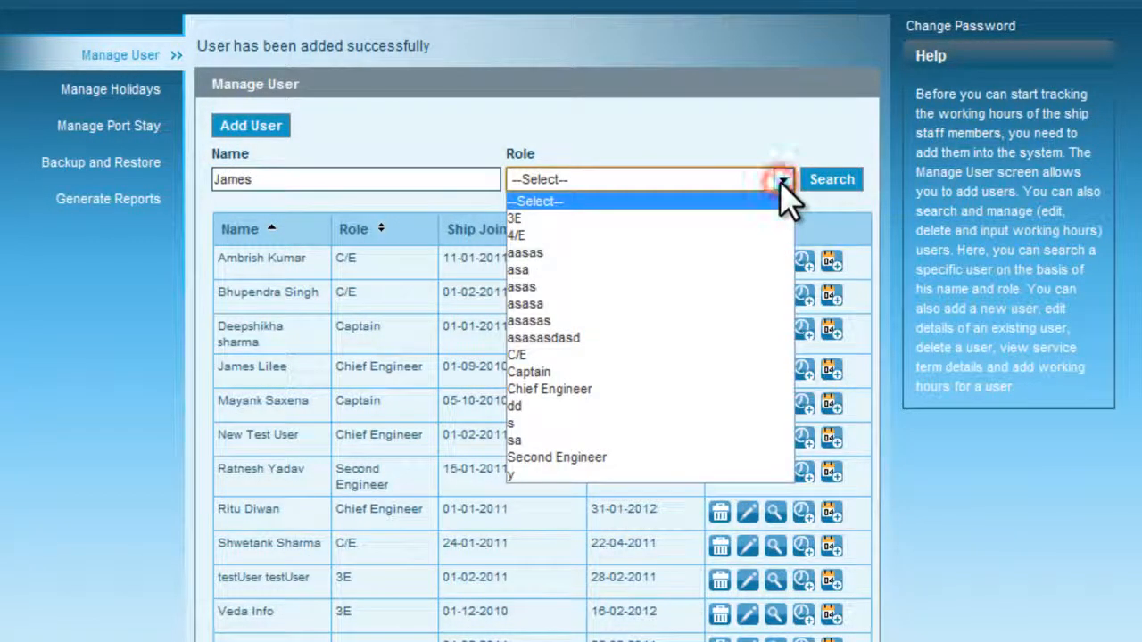
left_click(654, 385)
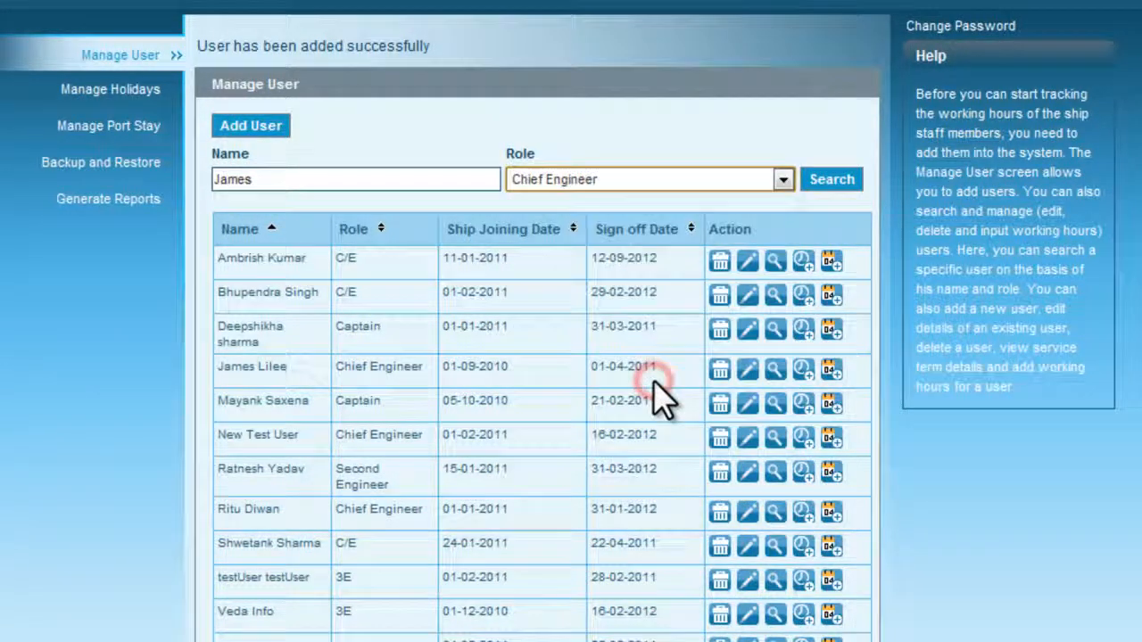
left_click(815, 182)
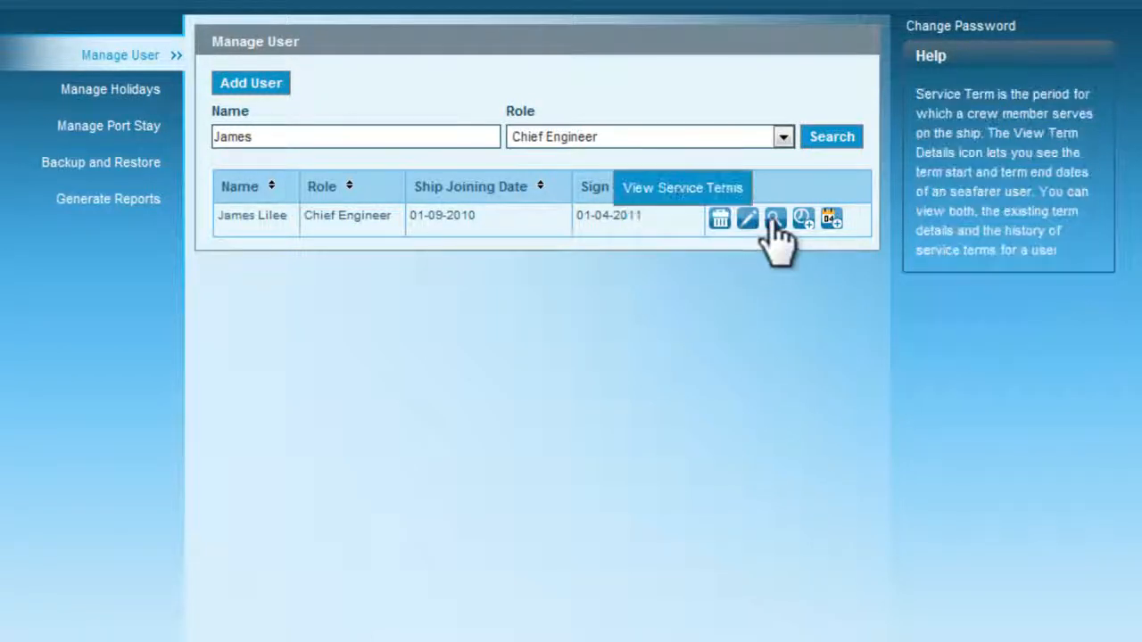
Step: Open the found crew member's working hours for 2 February 2011 and extend the first work block to midway through hour 7
left_click(802, 221)
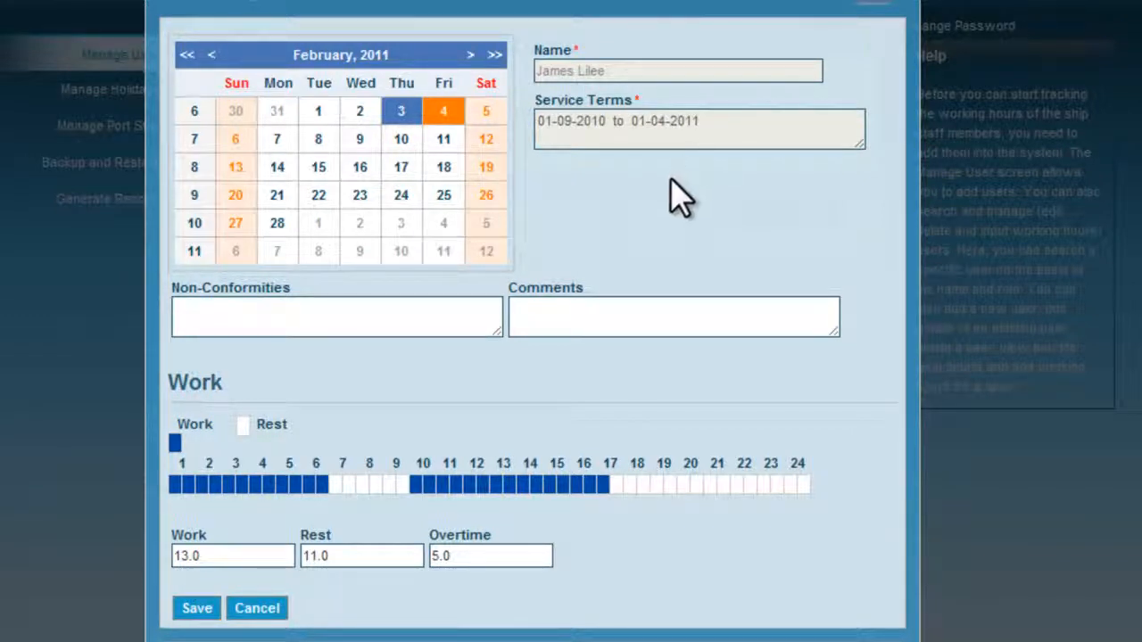
left_click(363, 112)
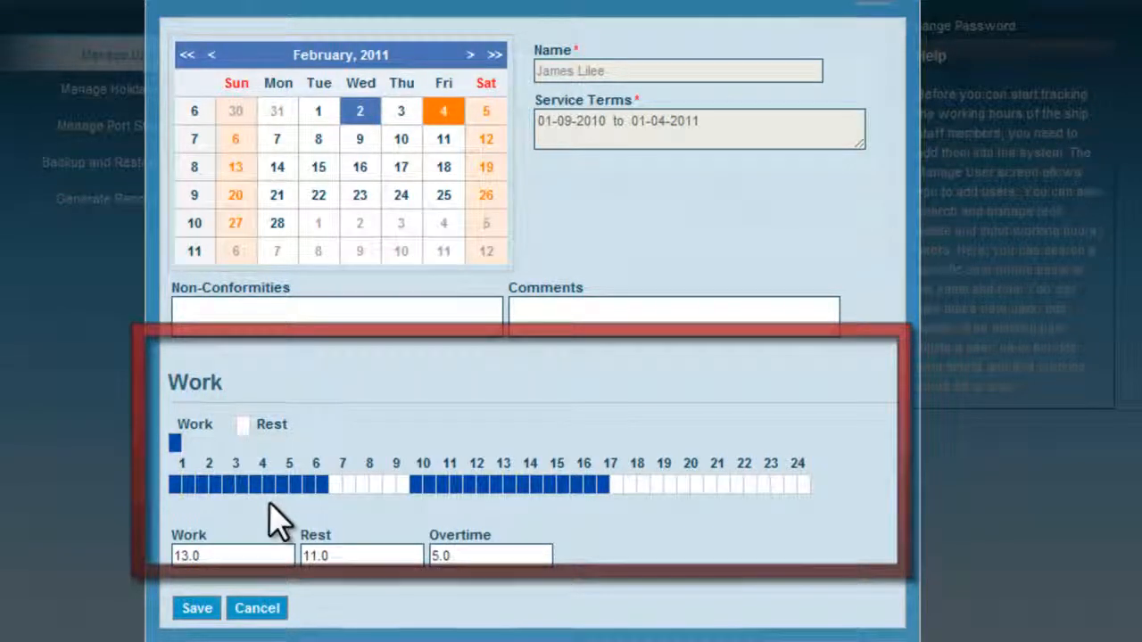
left_click(334, 486)
left_click_drag(335, 488, 398, 486)
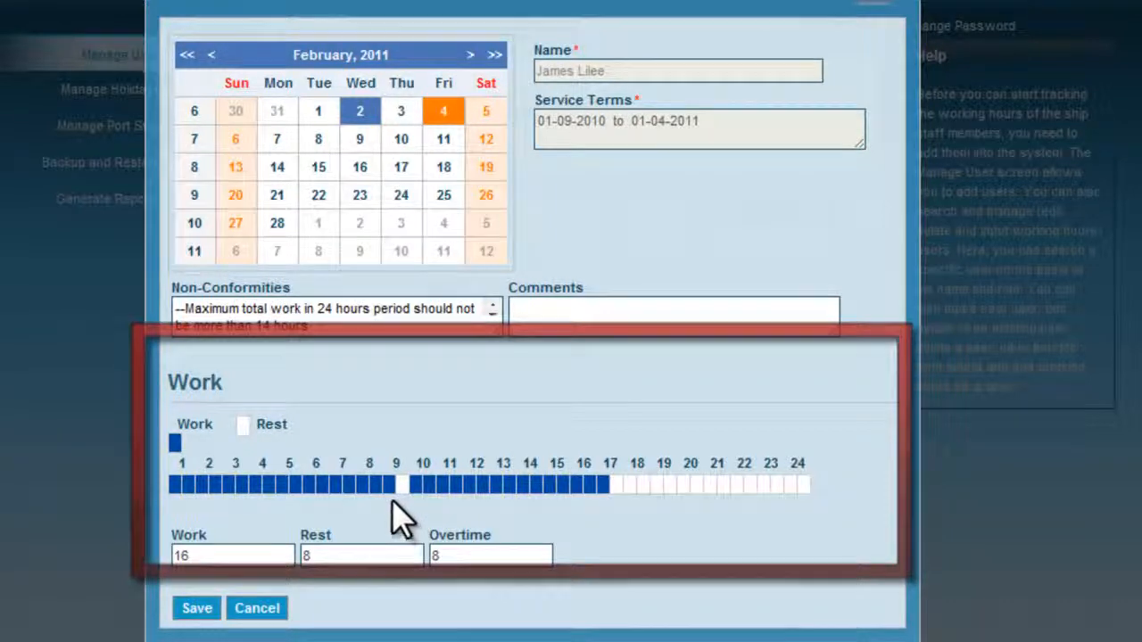
left_click_drag(386, 488, 339, 484)
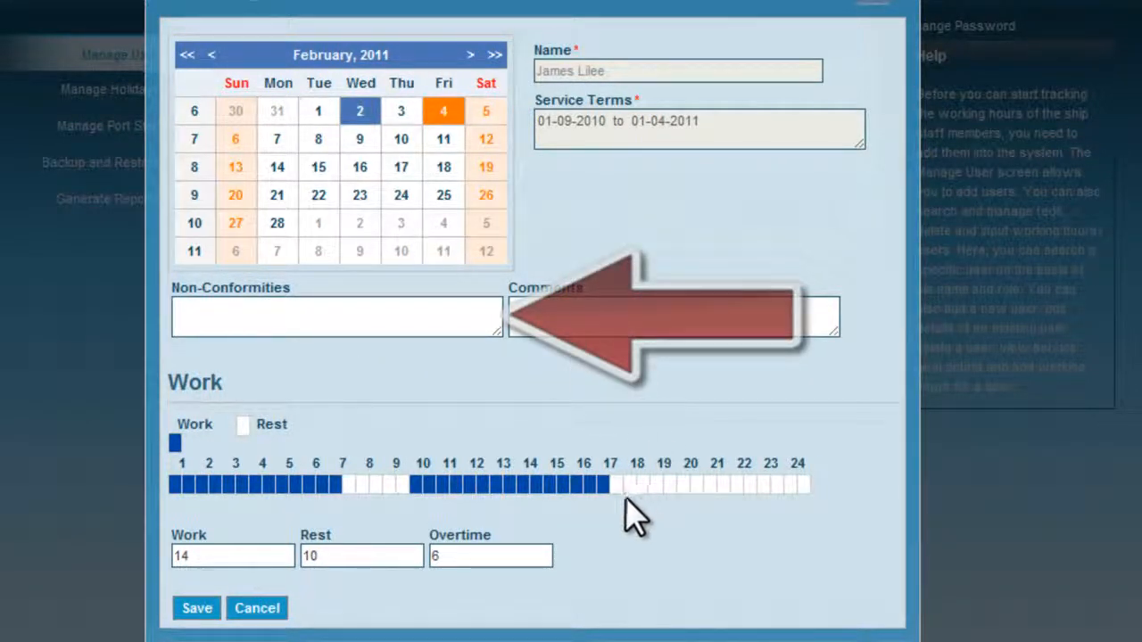
Step: Try extending the second work block to midway through hour 19 to read the enlarged non-conformities box, and remove the added hours
left_click_drag(617, 486, 668, 492)
left_click_drag(498, 331, 563, 400)
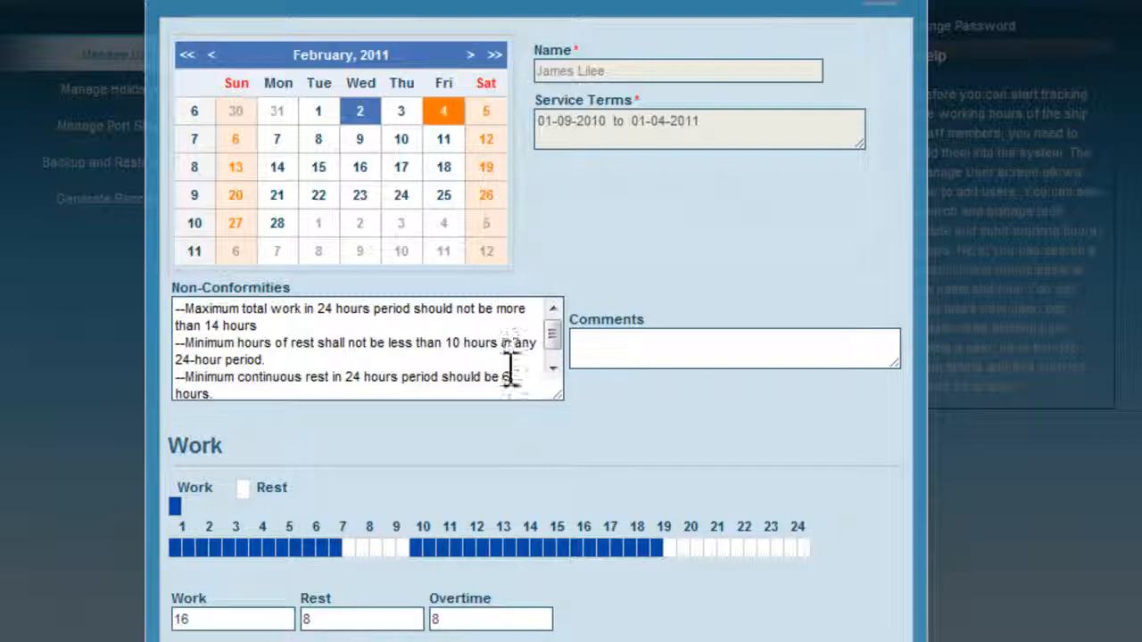
left_click(640, 548)
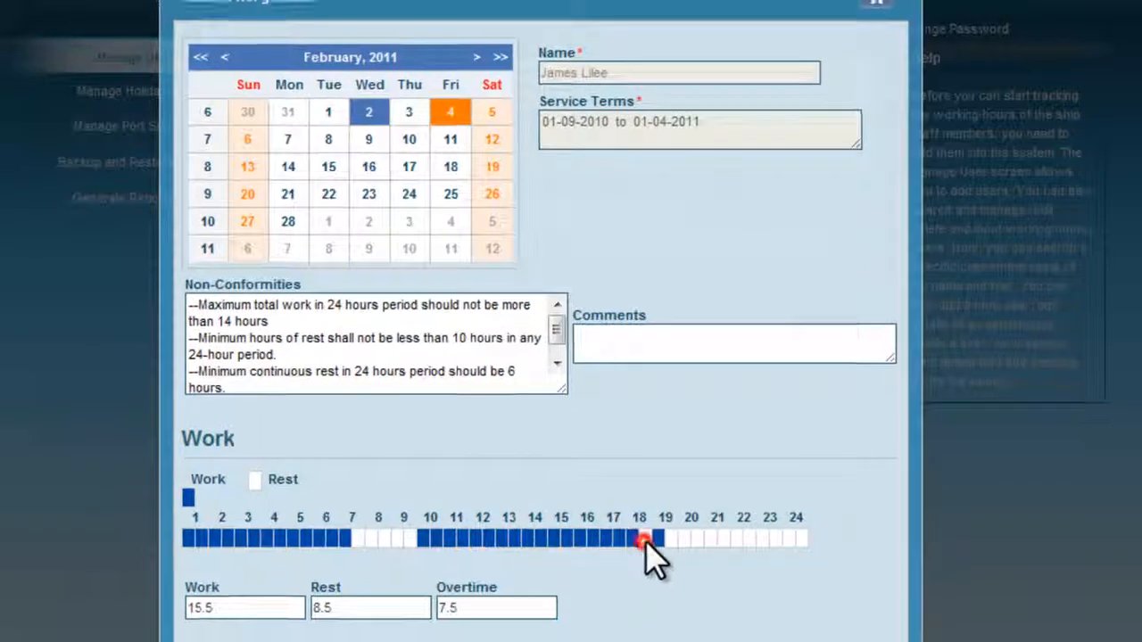
left_click(658, 539)
left_click(631, 539)
left_click(620, 538)
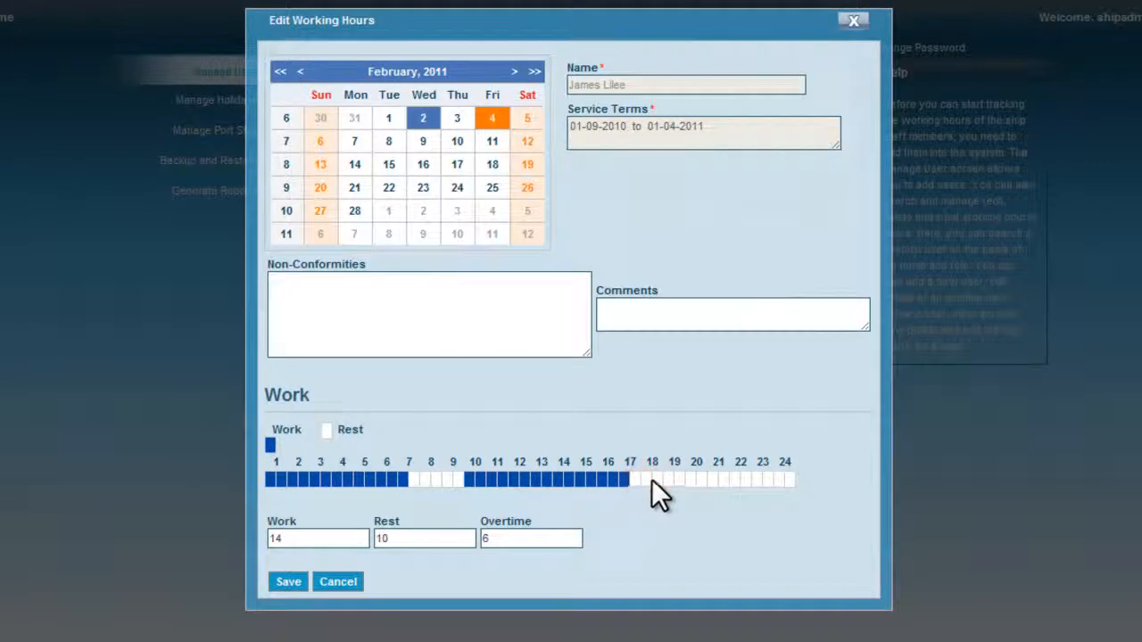
Step: Save the working hours for 2 February, view those for 1 February, and close the working hours dialog
left_click(288, 583)
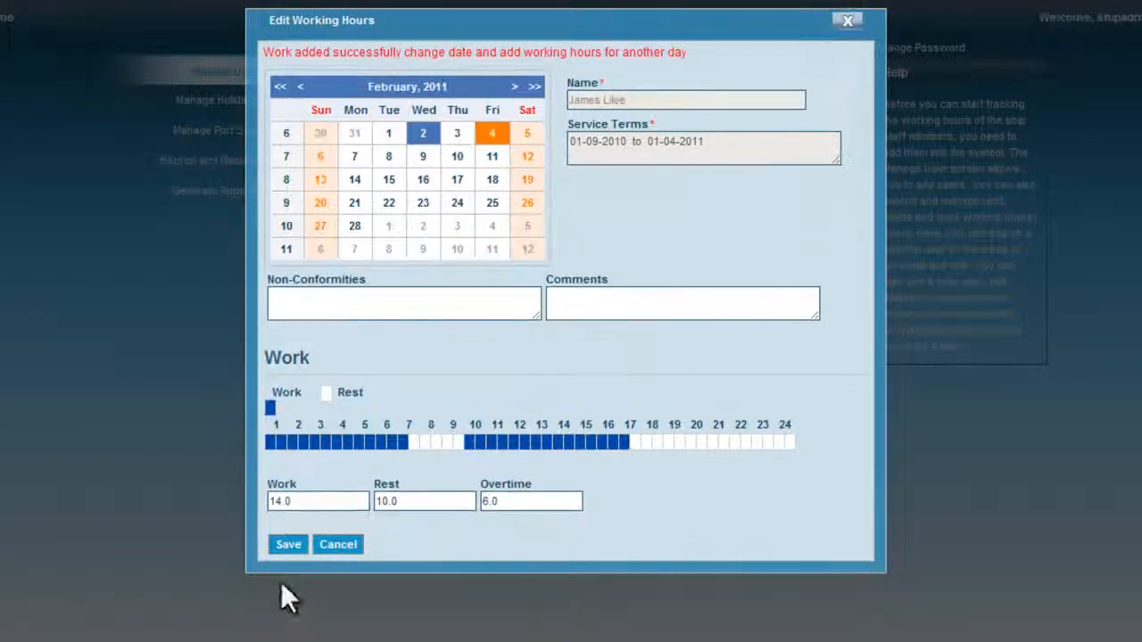
left_click(390, 135)
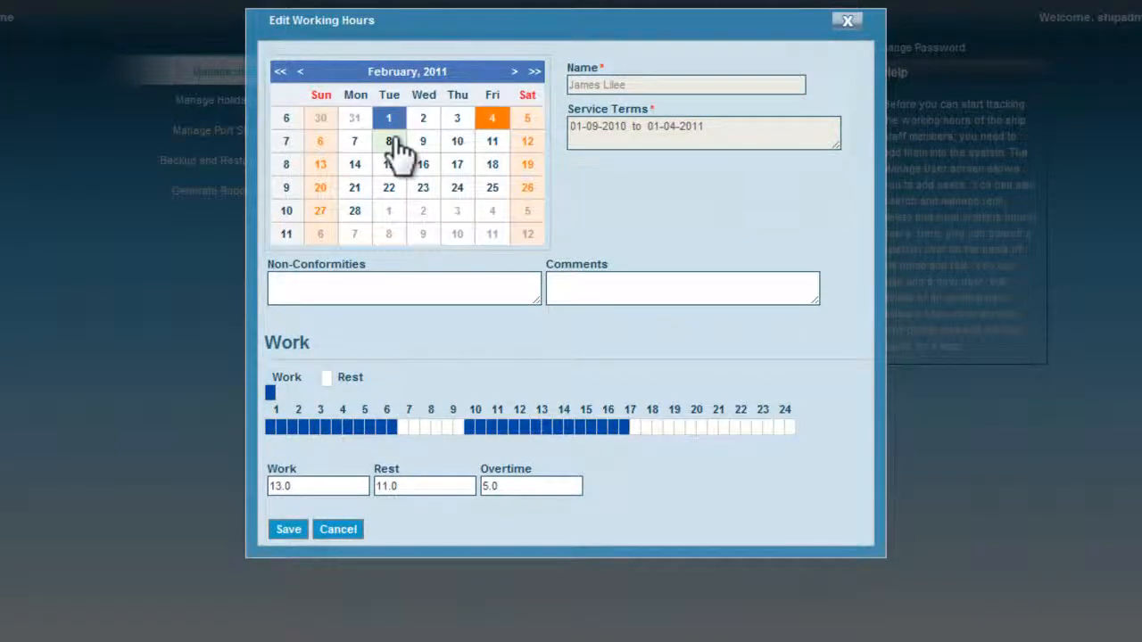
left_click(843, 22)
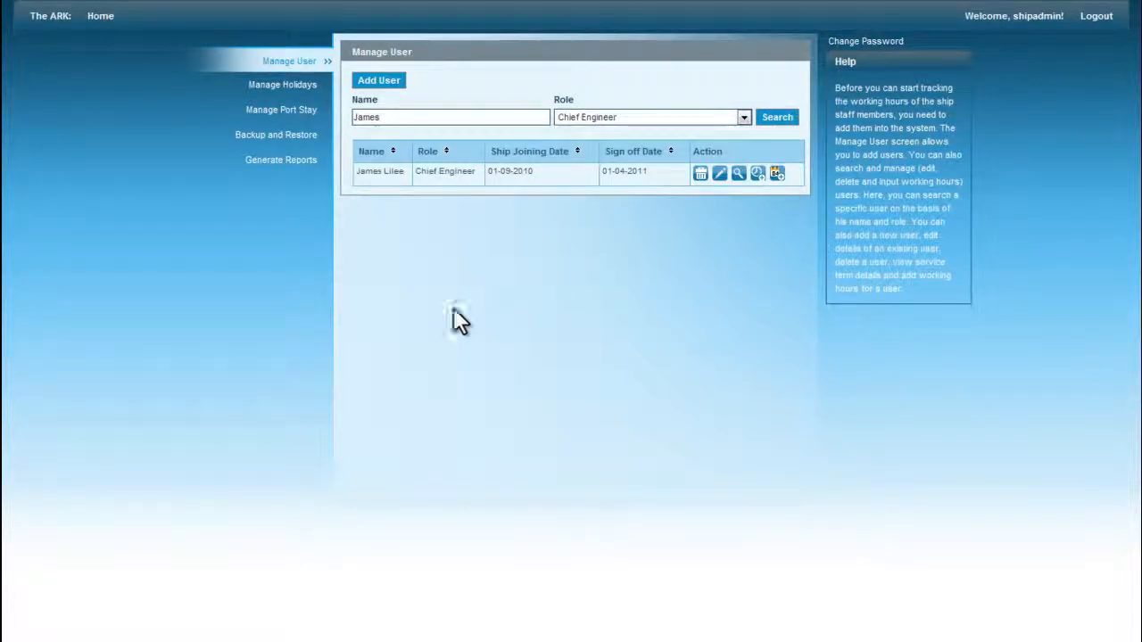
Step: Go to report generation and open the print options of the NonConformities Report
left_click(297, 175)
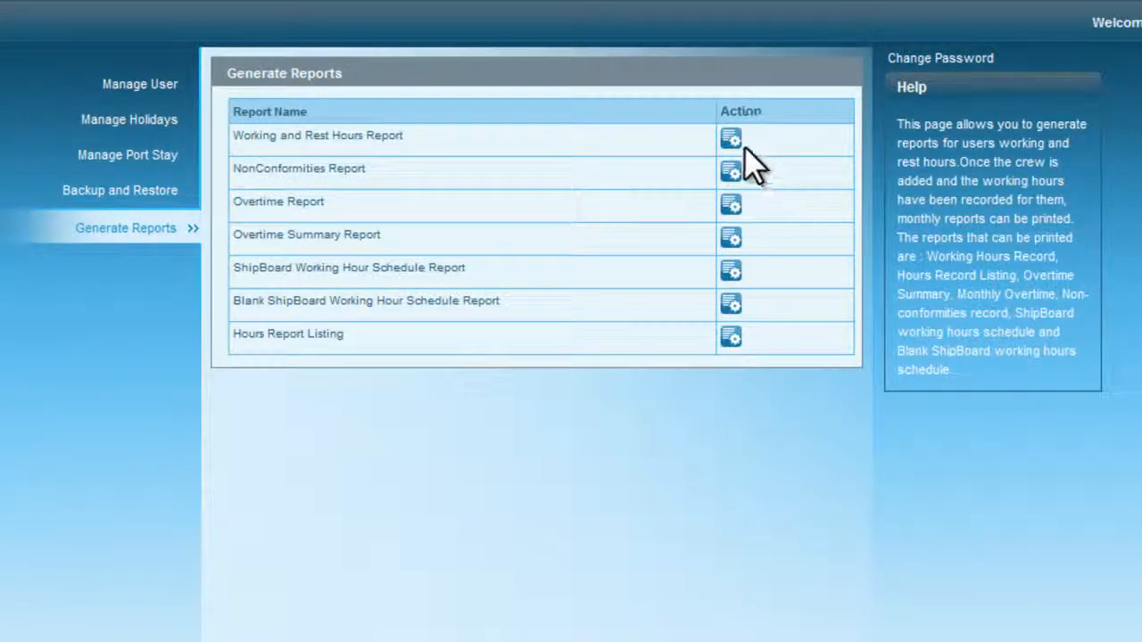
mouse_move(738, 145)
left_click(731, 174)
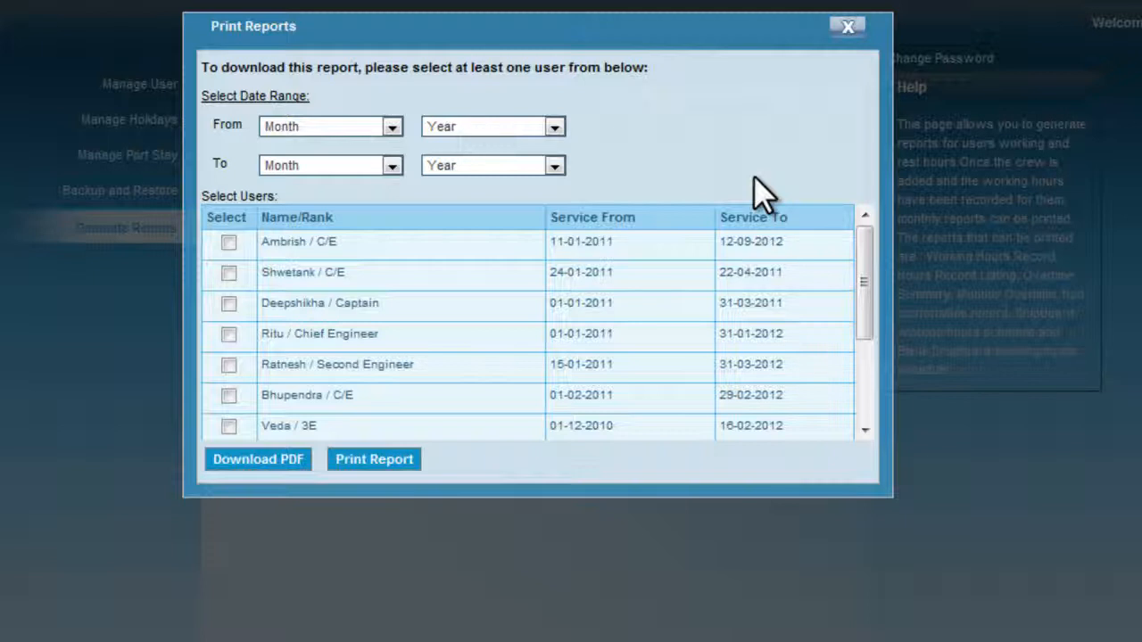
Step: Set the report's date range from January 2010 to January 2011
left_click(389, 126)
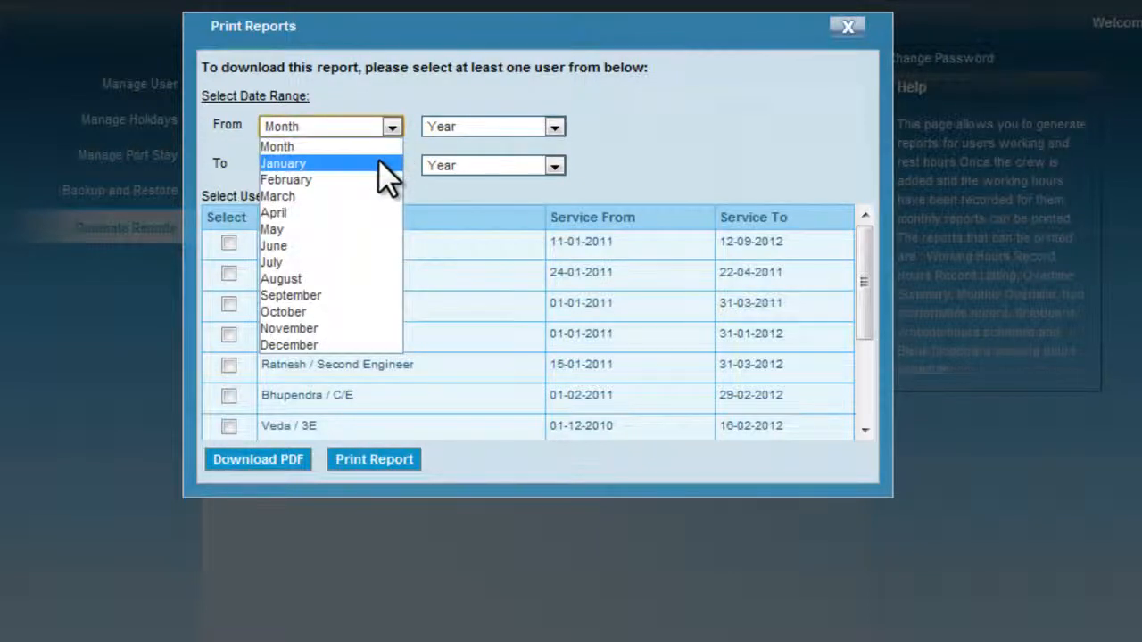
left_click(379, 162)
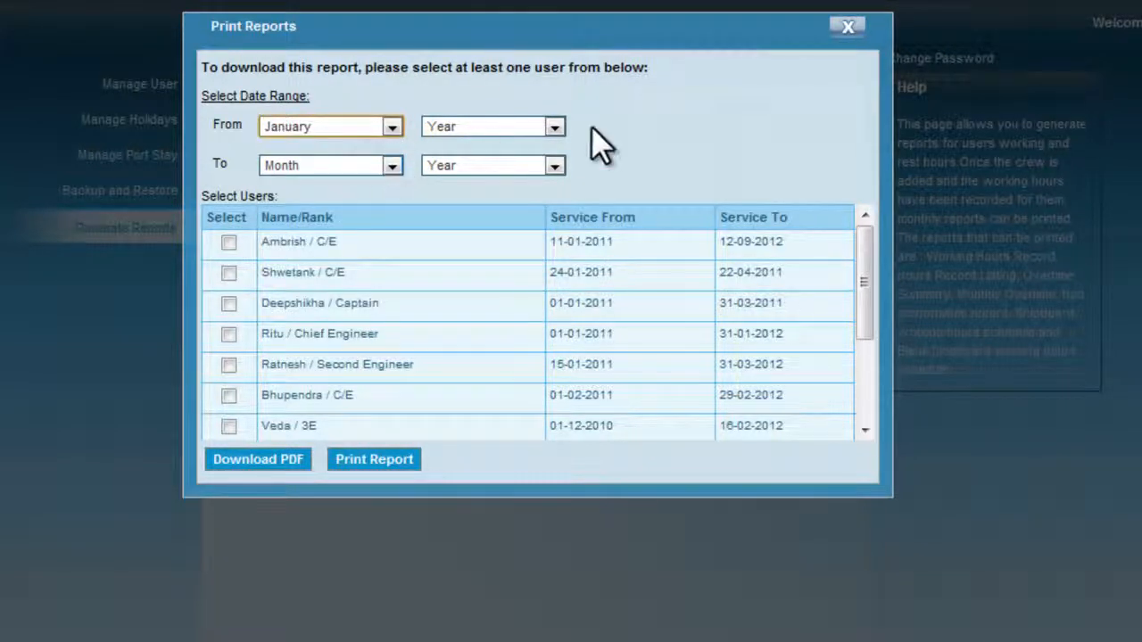
left_click(552, 128)
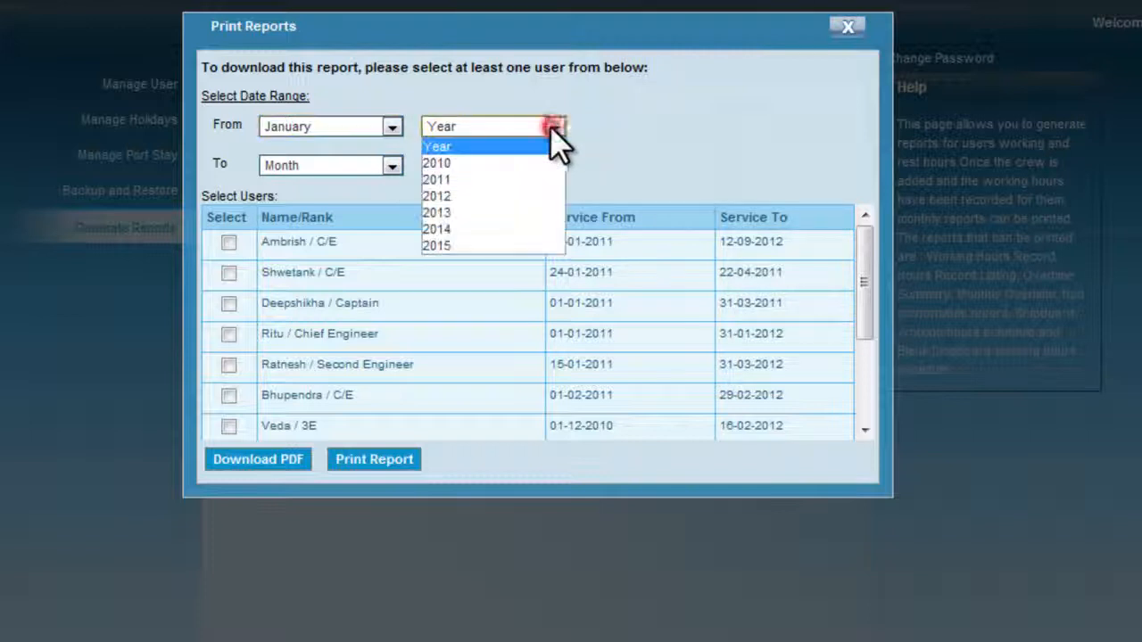
left_click(509, 161)
left_click(392, 166)
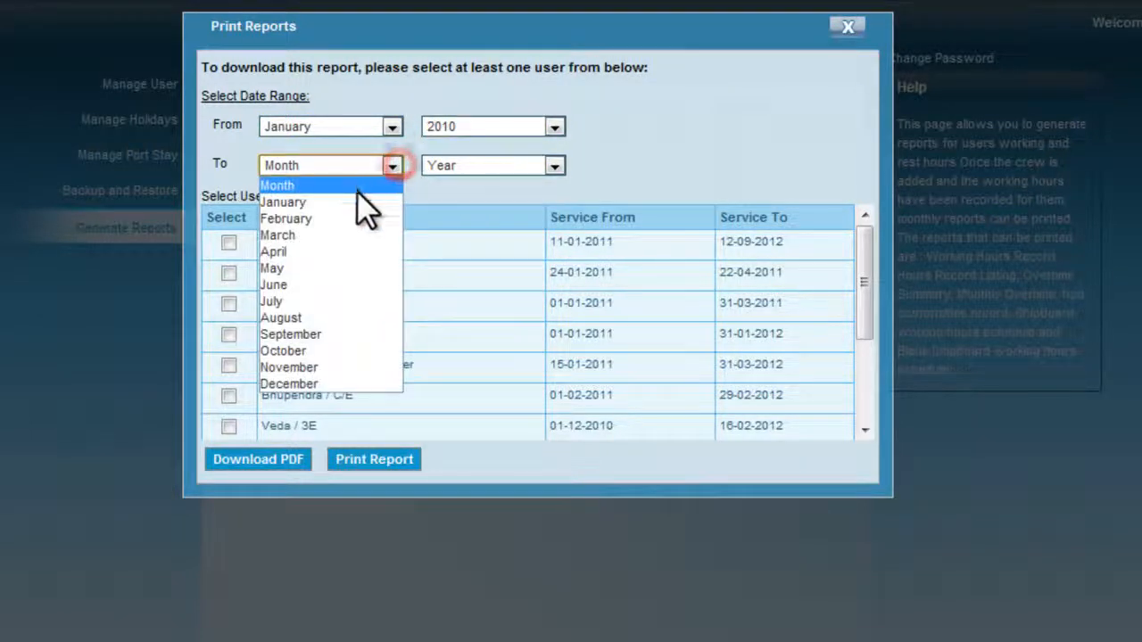
left_click(349, 205)
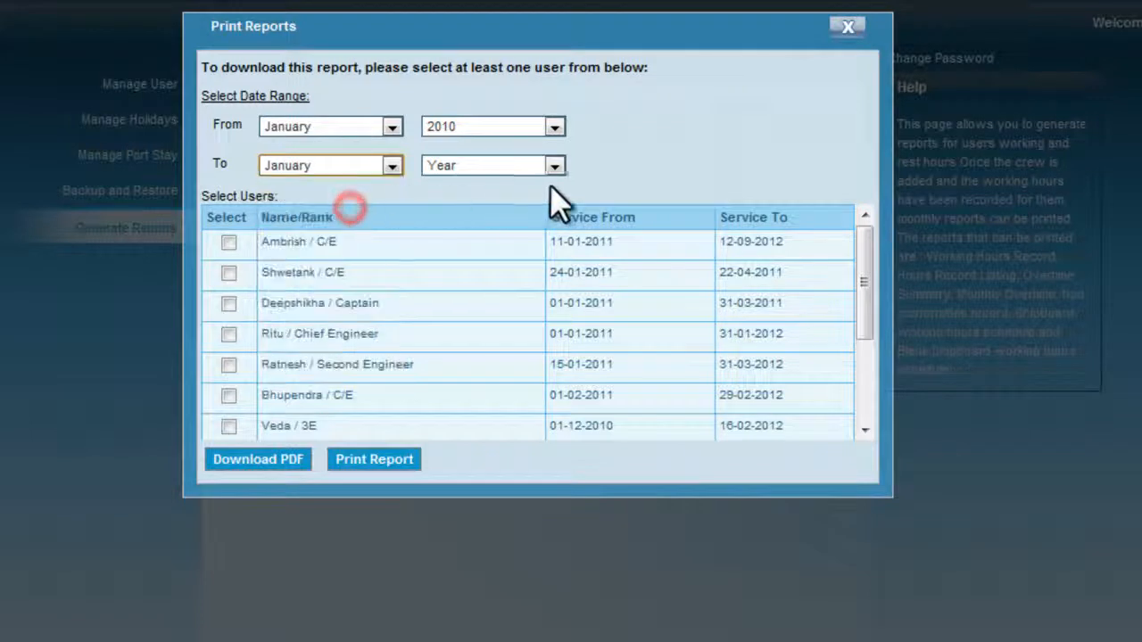
left_click(554, 166)
left_click(507, 217)
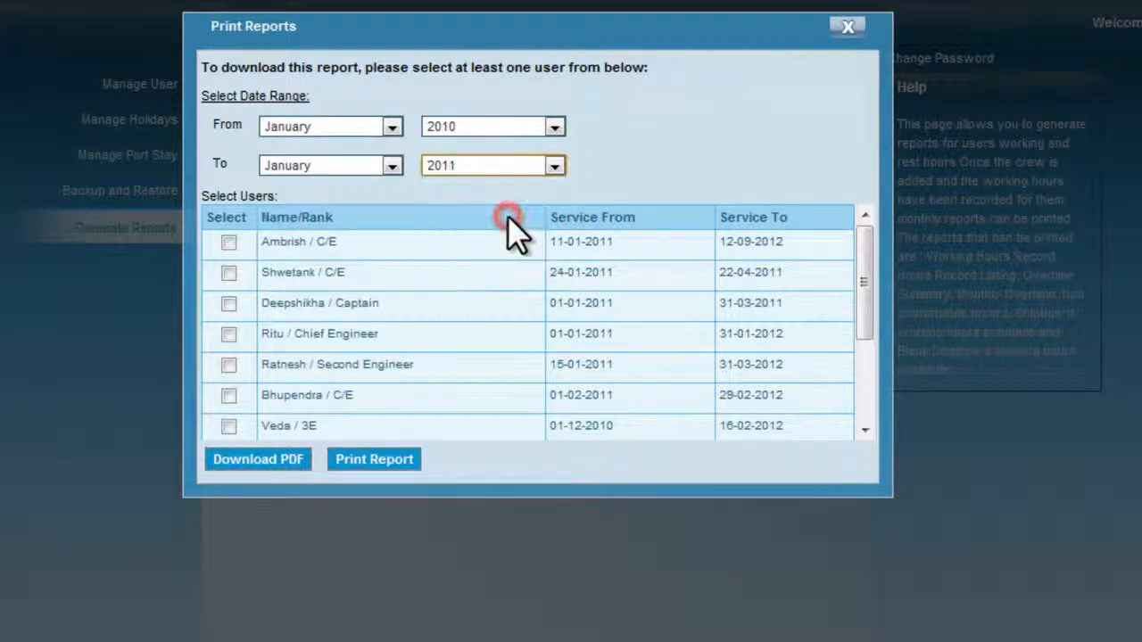
Step: Try selecting the first three listed users, deselect the second and third, look through the list, and close the report options without downloading
left_click(229, 242)
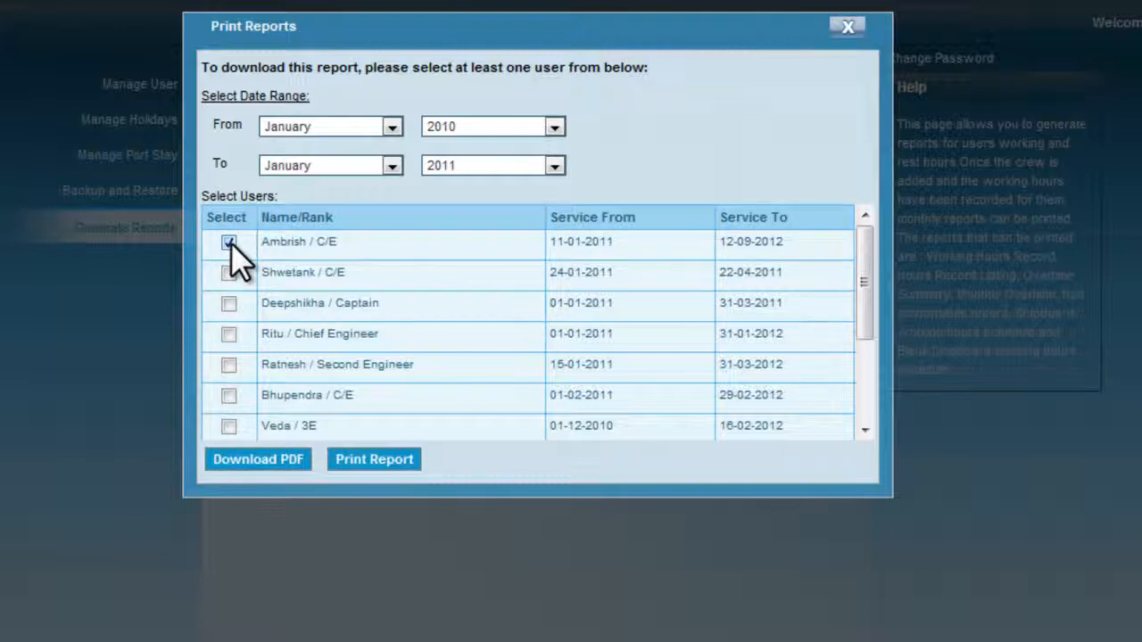
left_click(229, 273)
left_click(228, 306)
left_click(228, 273)
left_click(228, 303)
left_click_drag(865, 236, 861, 357)
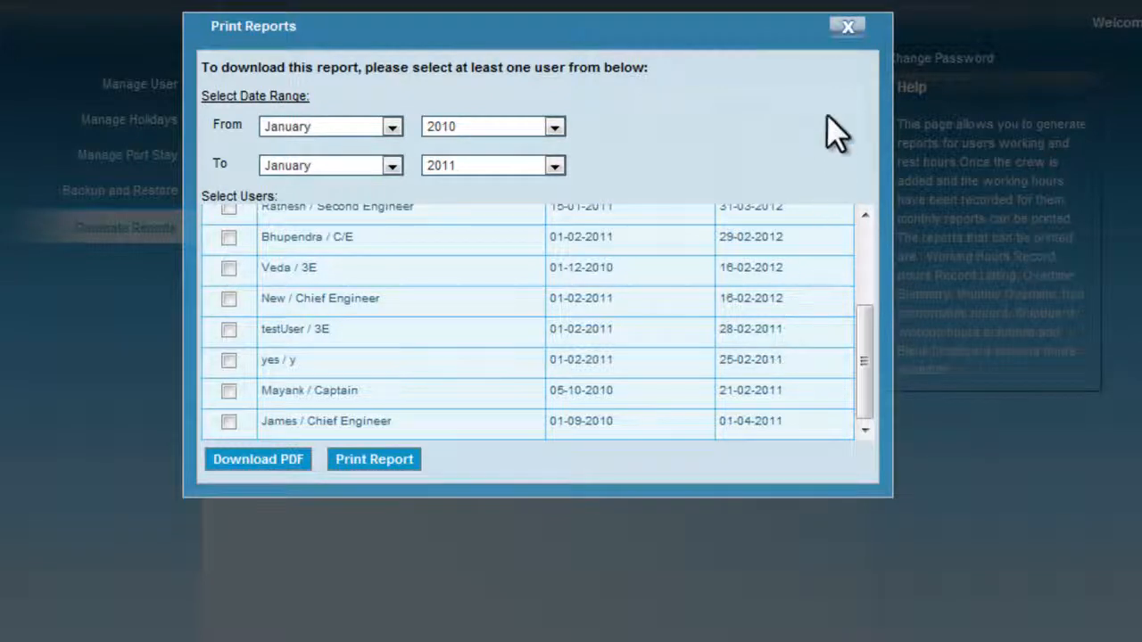
left_click(848, 29)
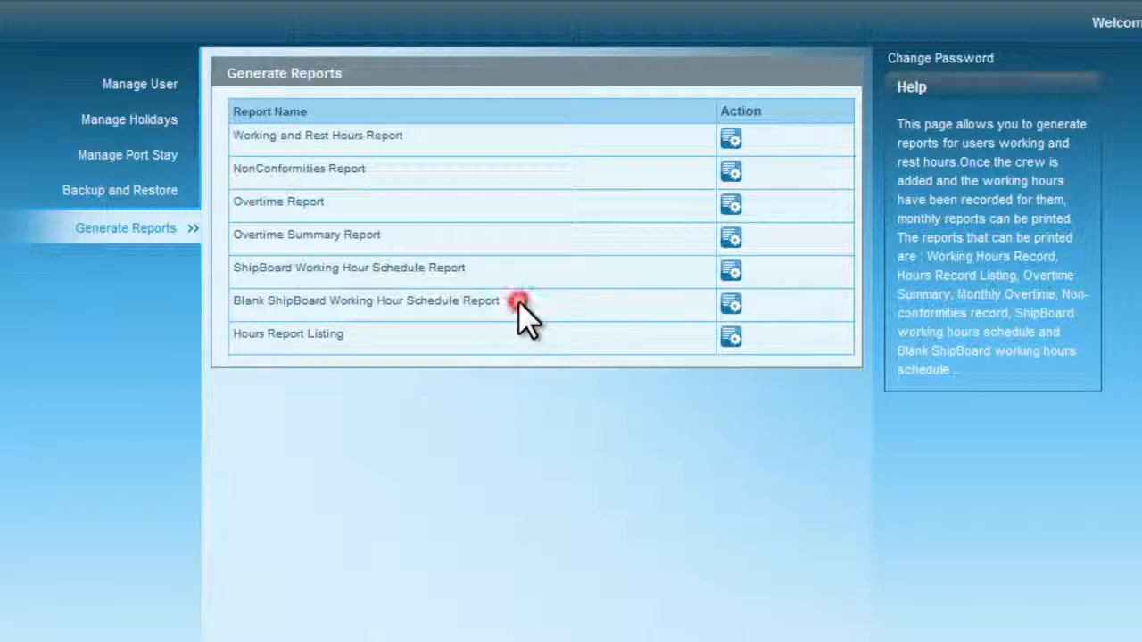
left_click(518, 393)
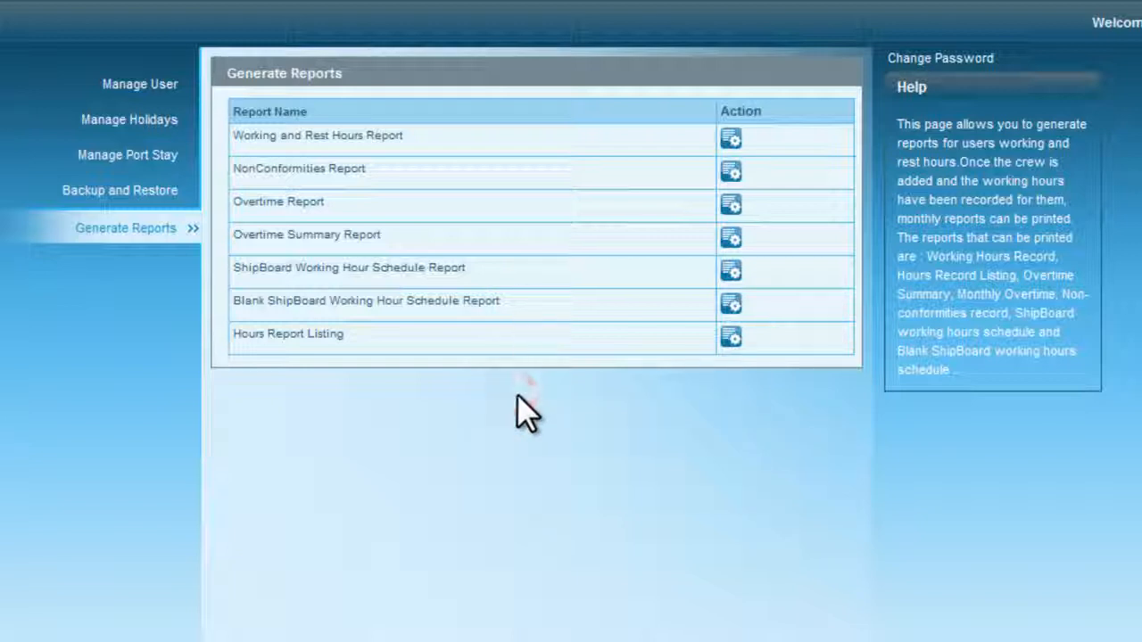